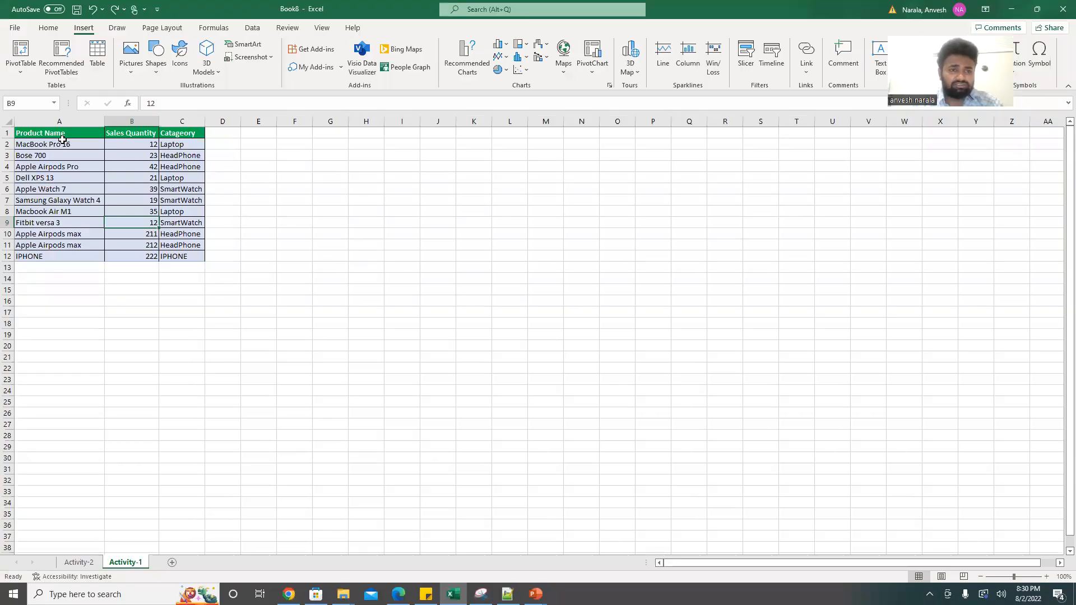
Step: Create a pivot table on a new worksheet from the product data in Activity-1 range A1:C12
left_click_drag(62, 140, 186, 256)
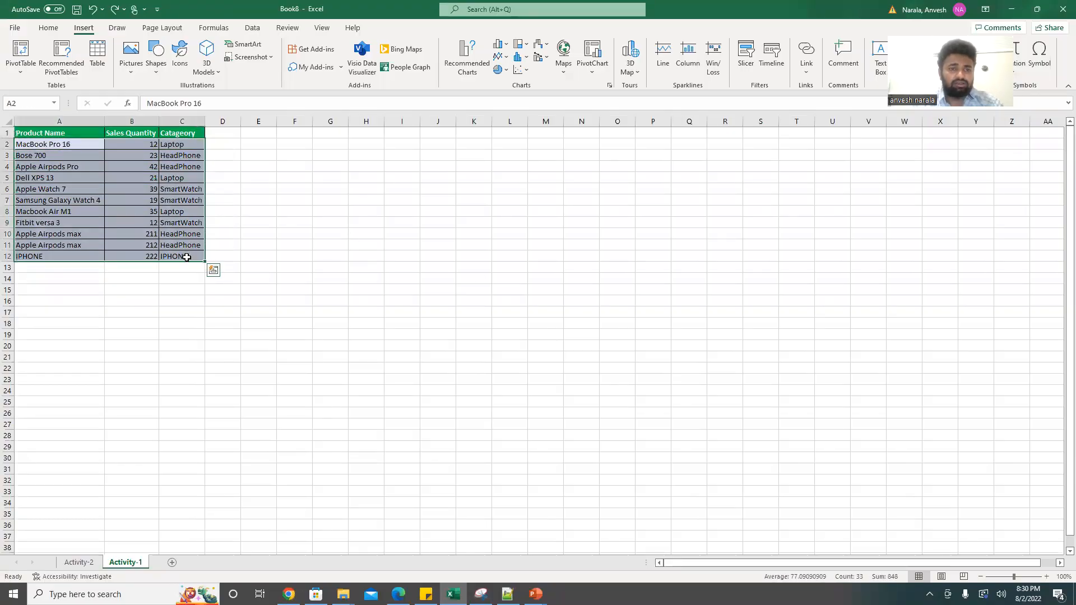
left_click(96, 163)
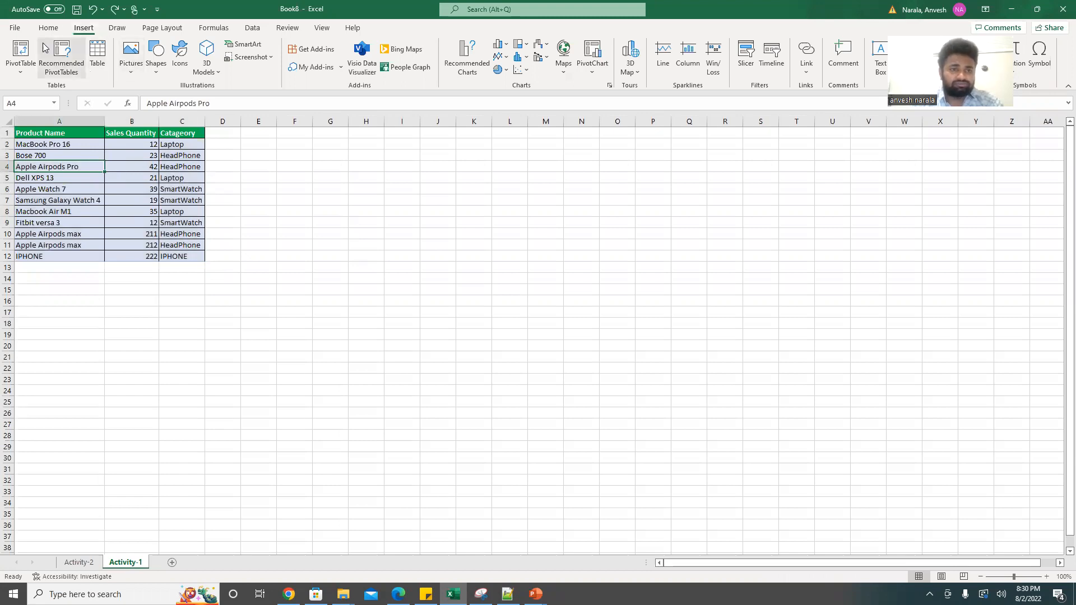
left_click(22, 51)
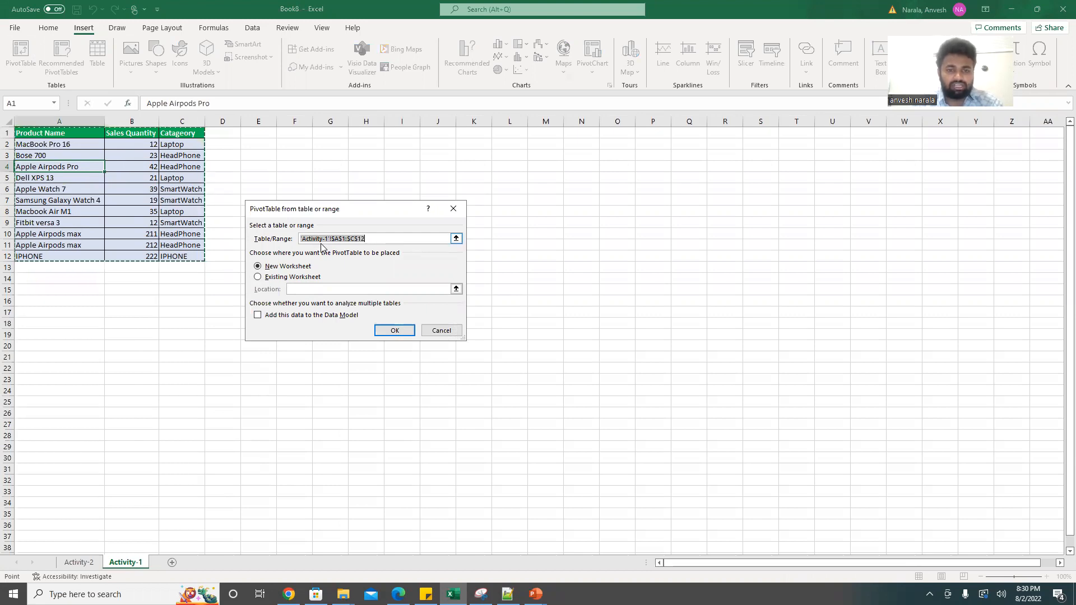
left_click(375, 239)
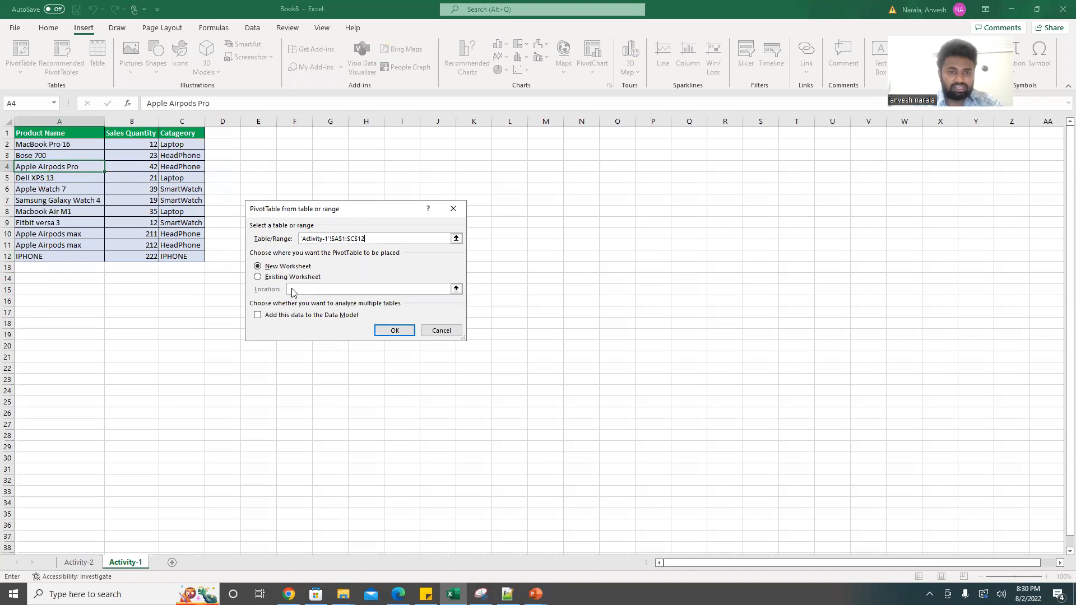
left_click(389, 326)
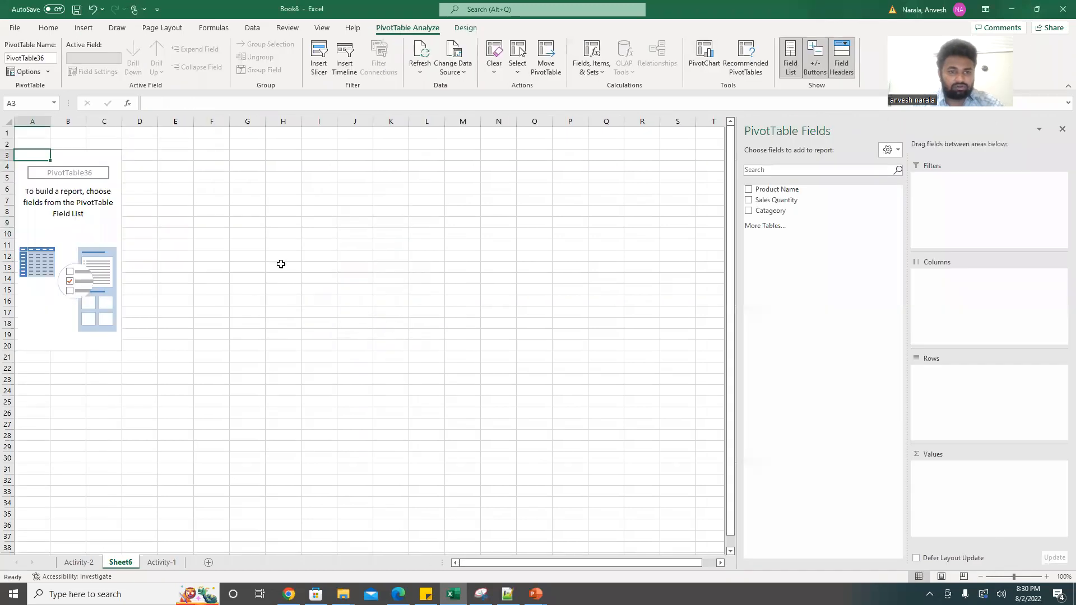
Step: Build the pivot table with Catageory as rows and the sum of Sales Quantity as values
left_click(749, 211)
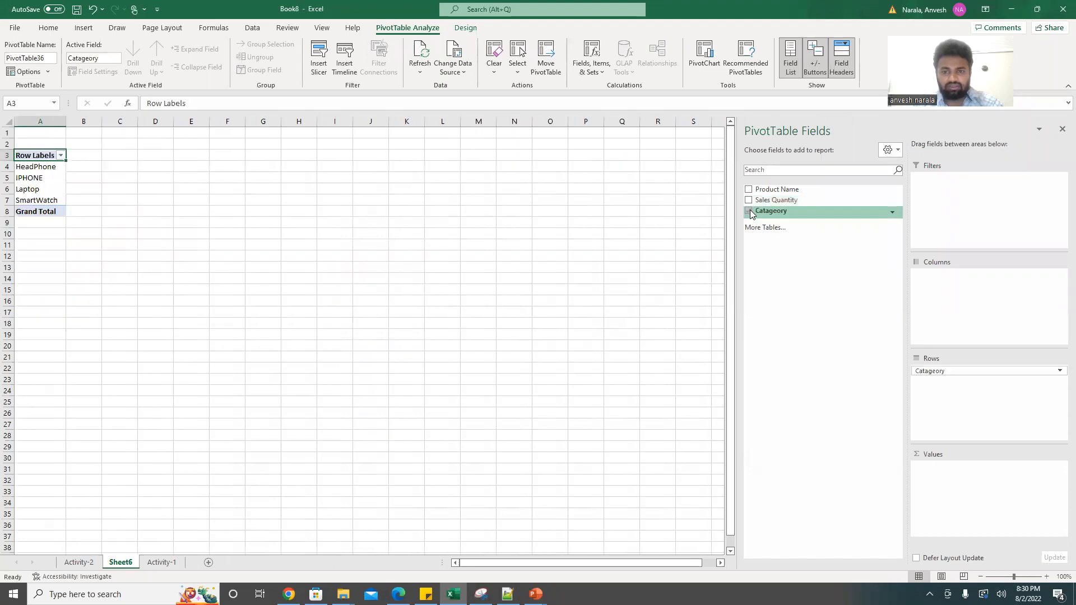
left_click_drag(780, 205, 963, 488)
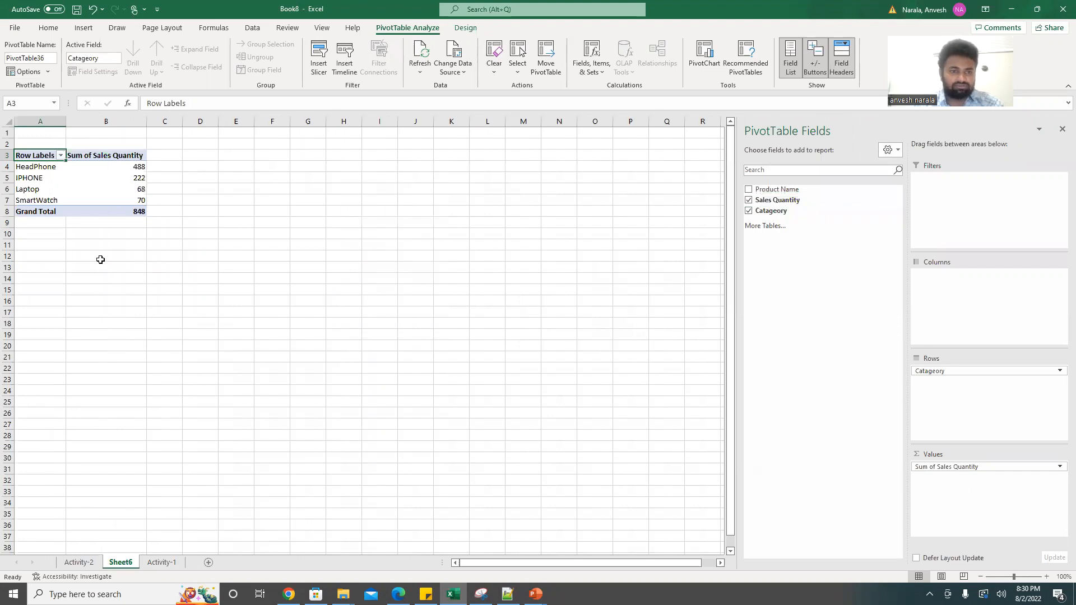
left_click(56, 178)
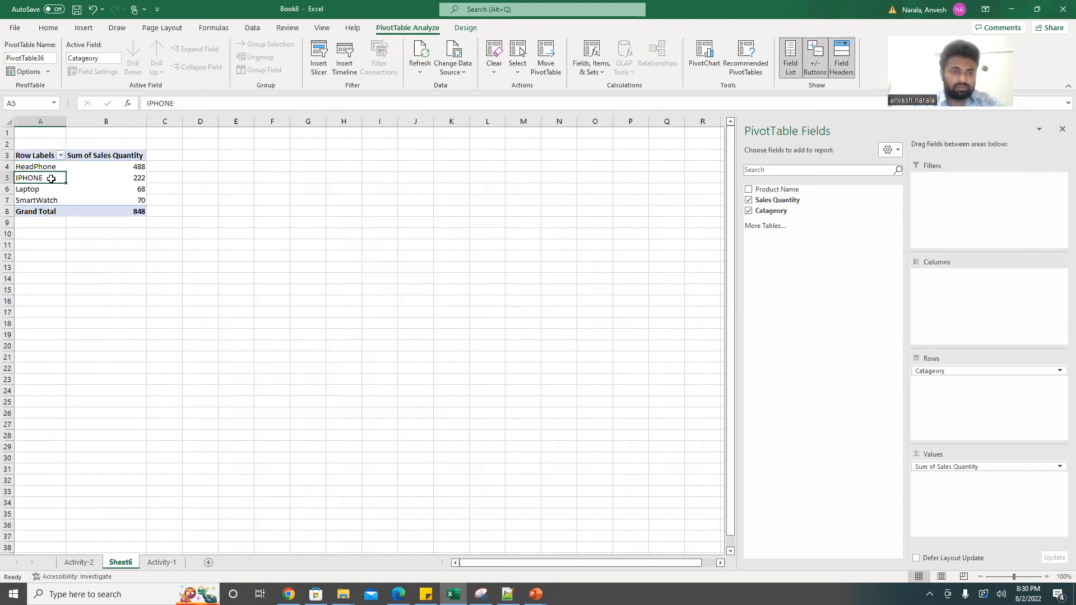
Step: Add an entry in row 13 of the Activity-1 sheet with product name TAB and category TAB, leaving the quantity blank
left_click(160, 562)
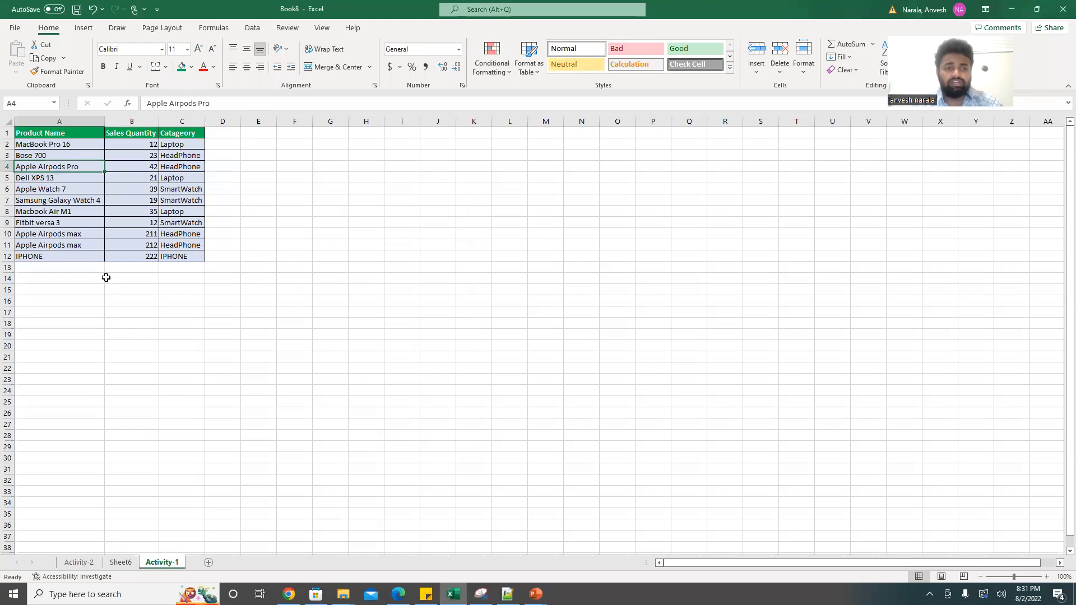
left_click(120, 562)
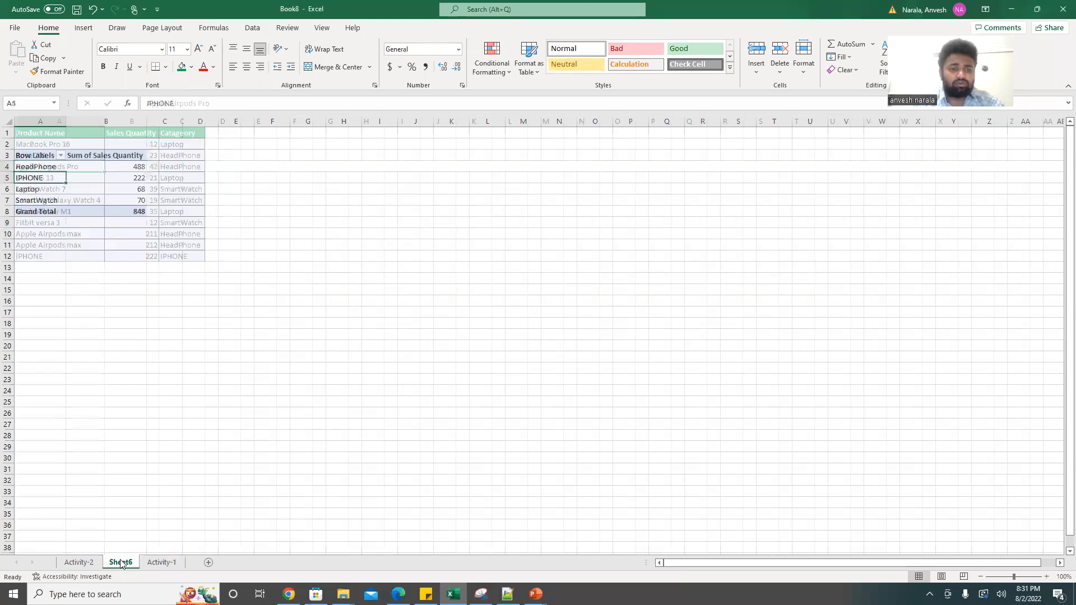
left_click(166, 565)
double_click(29, 268)
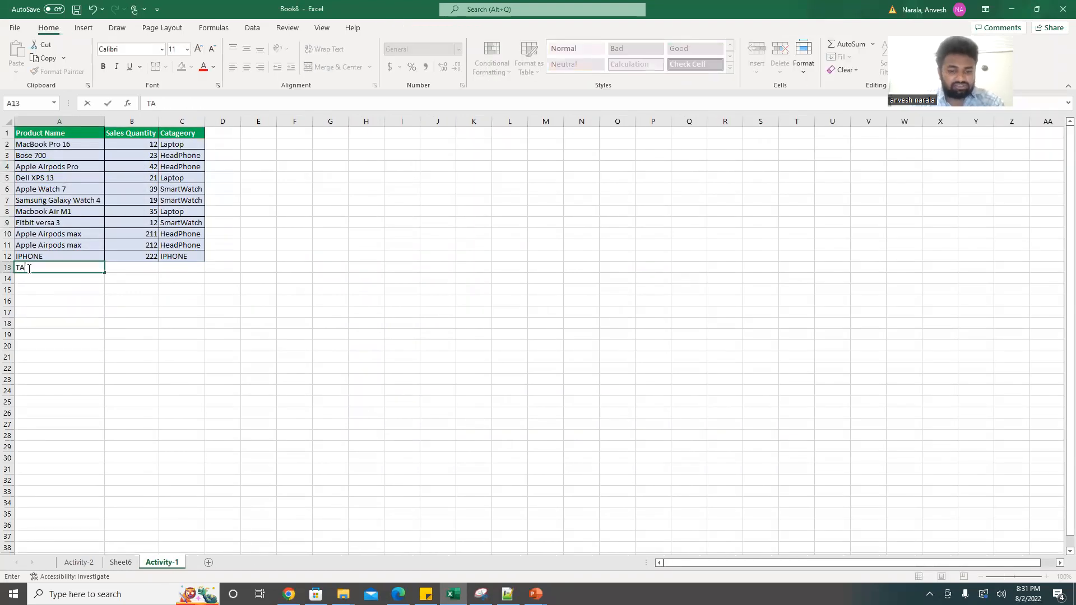
type("TAB")
left_click(176, 267)
type("T")
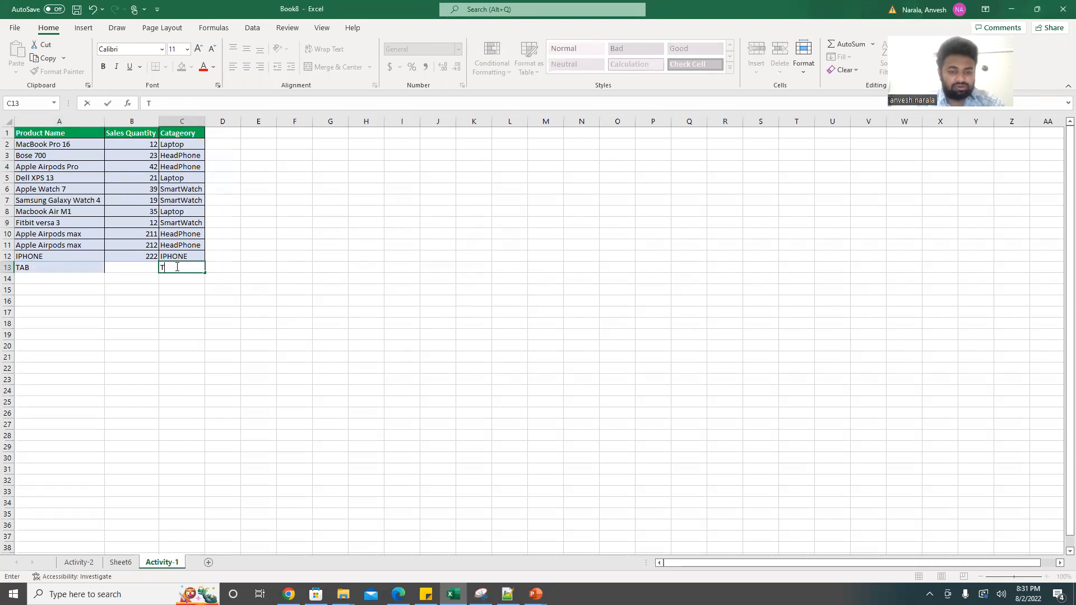
left_click(110, 258)
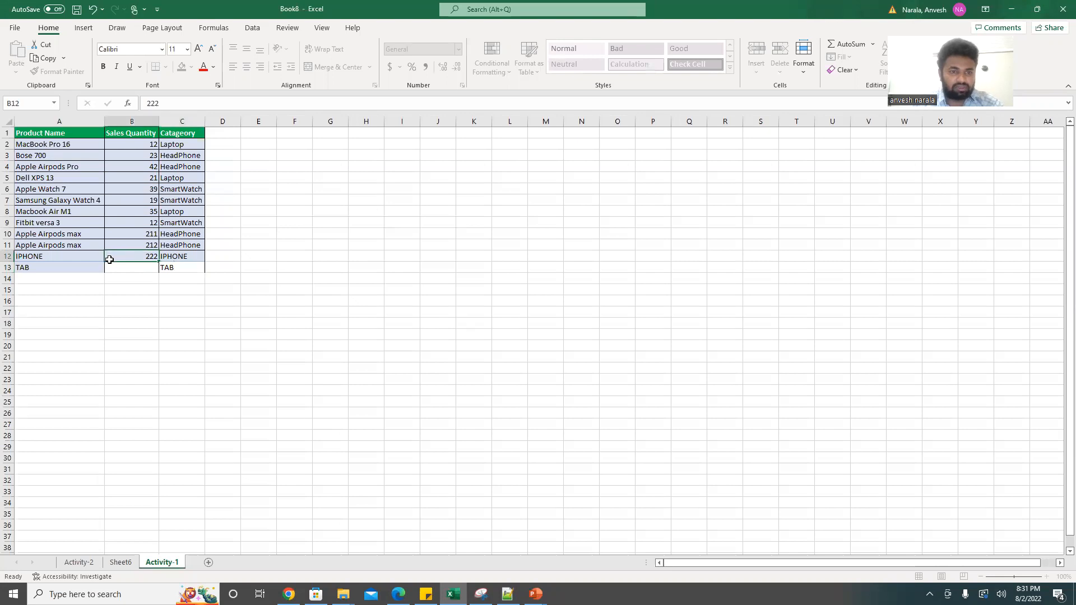
Step: Try to update the pivot table on Sheet6 by refreshing all data
left_click(122, 563)
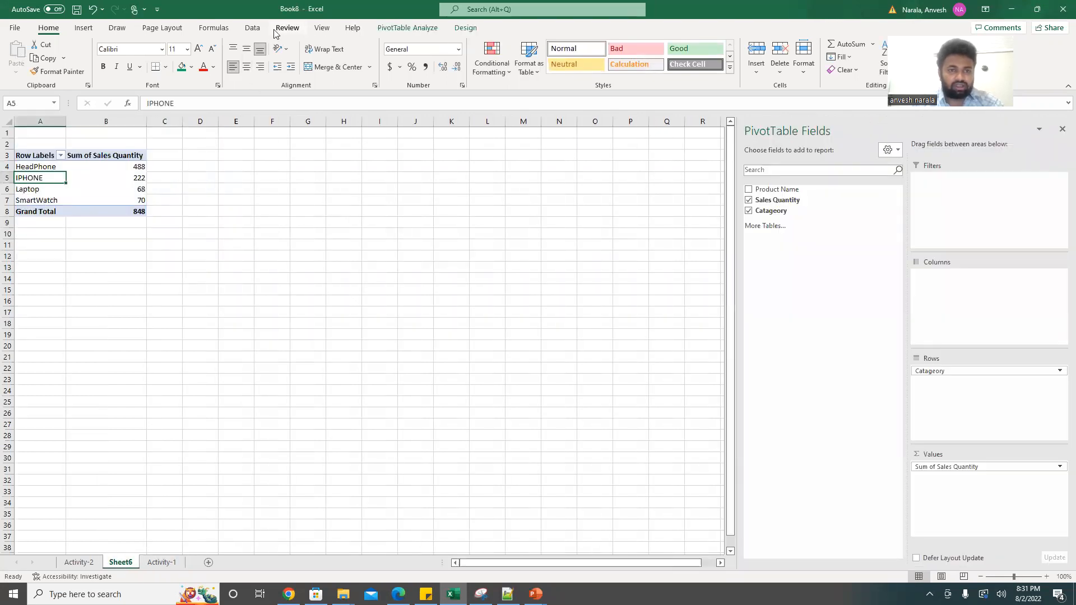
left_click(252, 29)
left_click(217, 55)
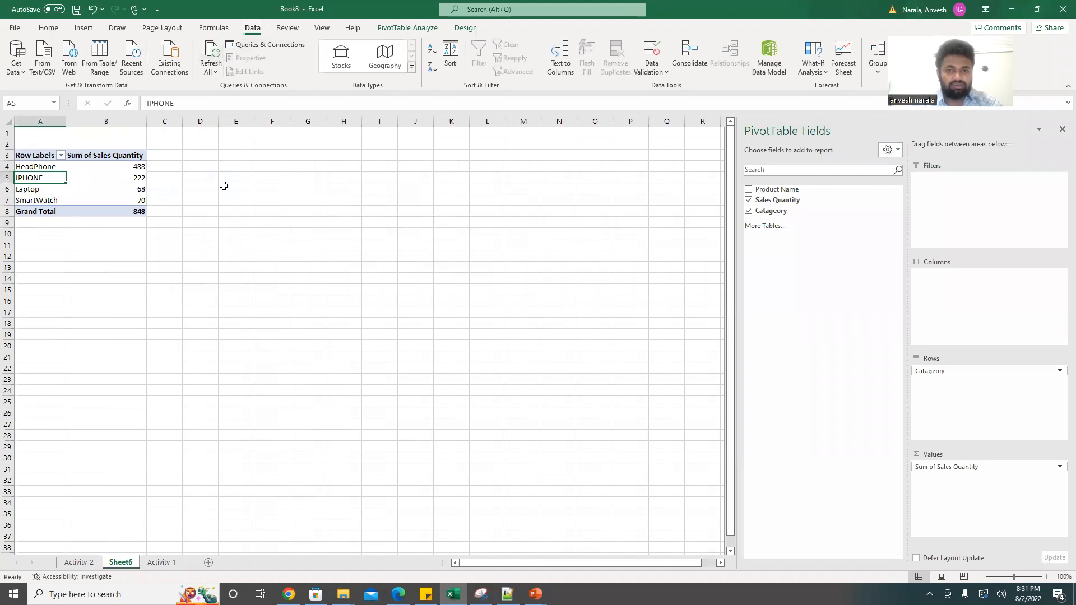
Step: Change the pivot table's data source to range A1:C13 of Activity-1 to include the TAB row
left_click(408, 29)
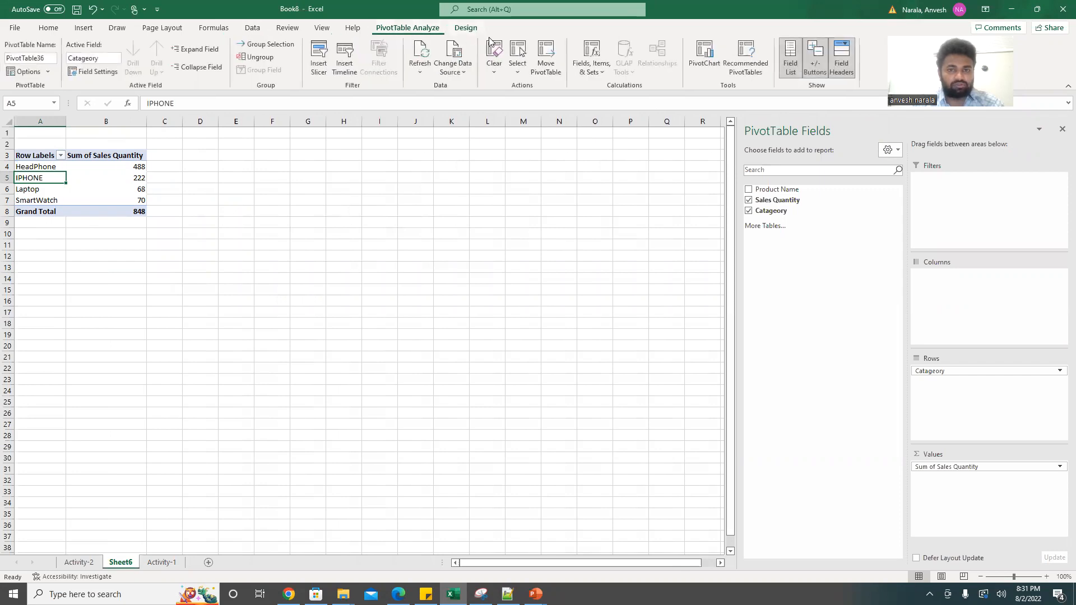
left_click(458, 68)
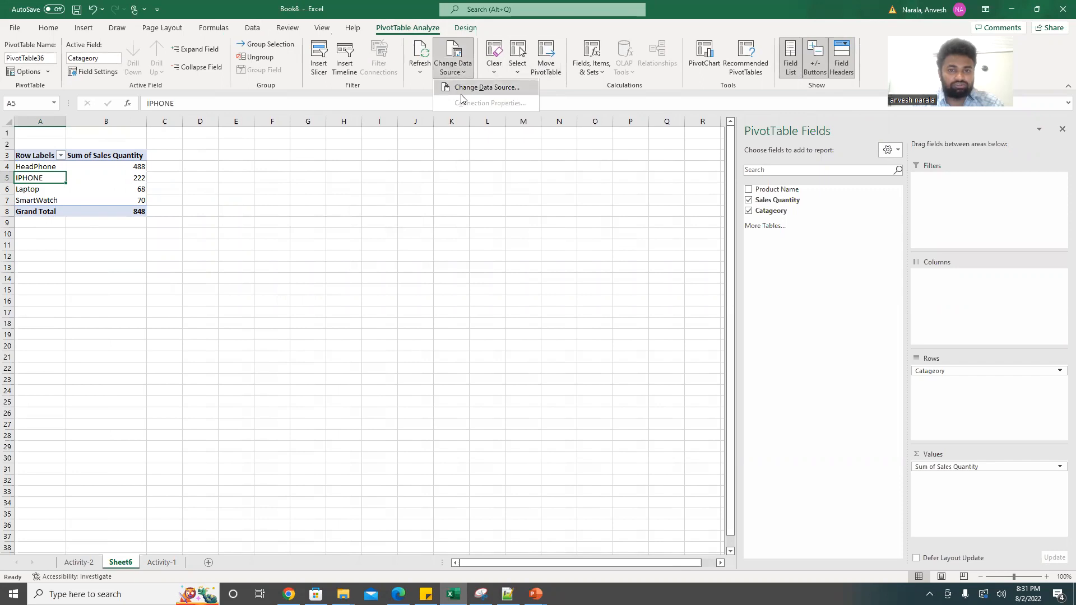
left_click(461, 91)
left_click(394, 241)
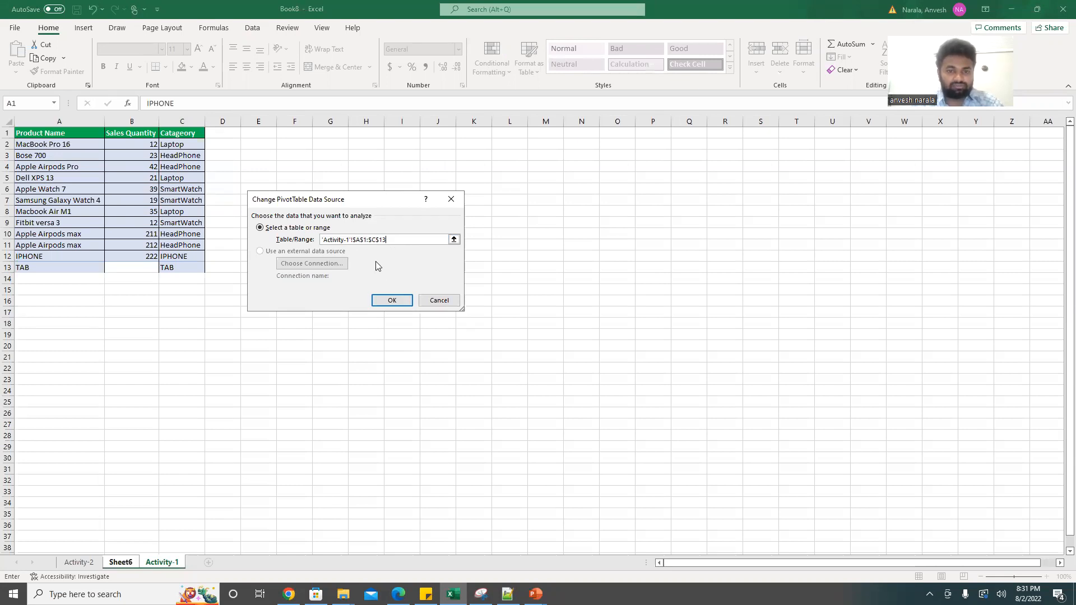
left_click(391, 301)
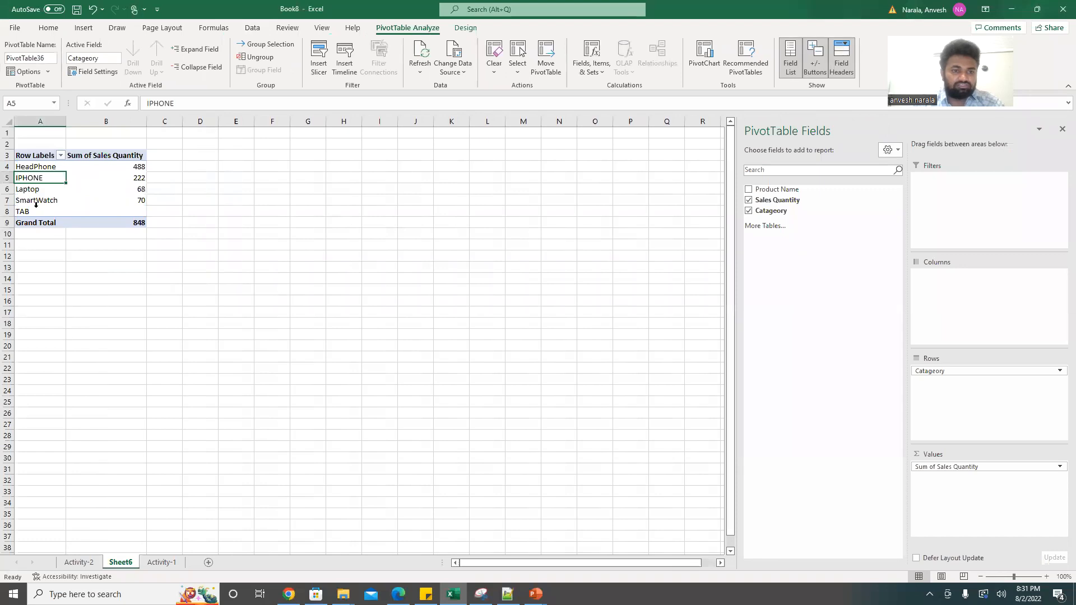
left_click(25, 211)
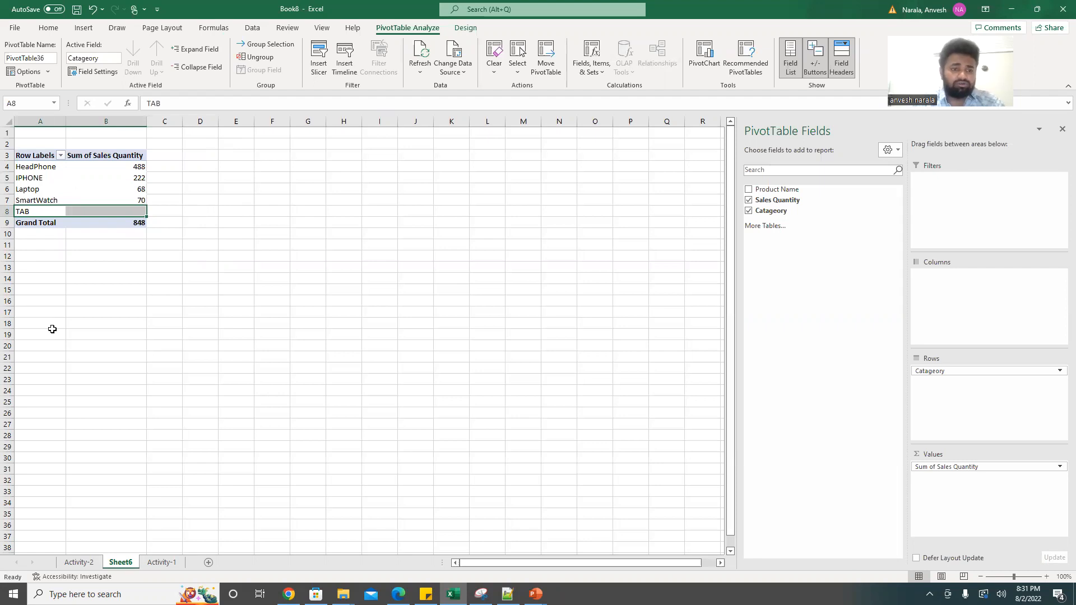
left_click(162, 562)
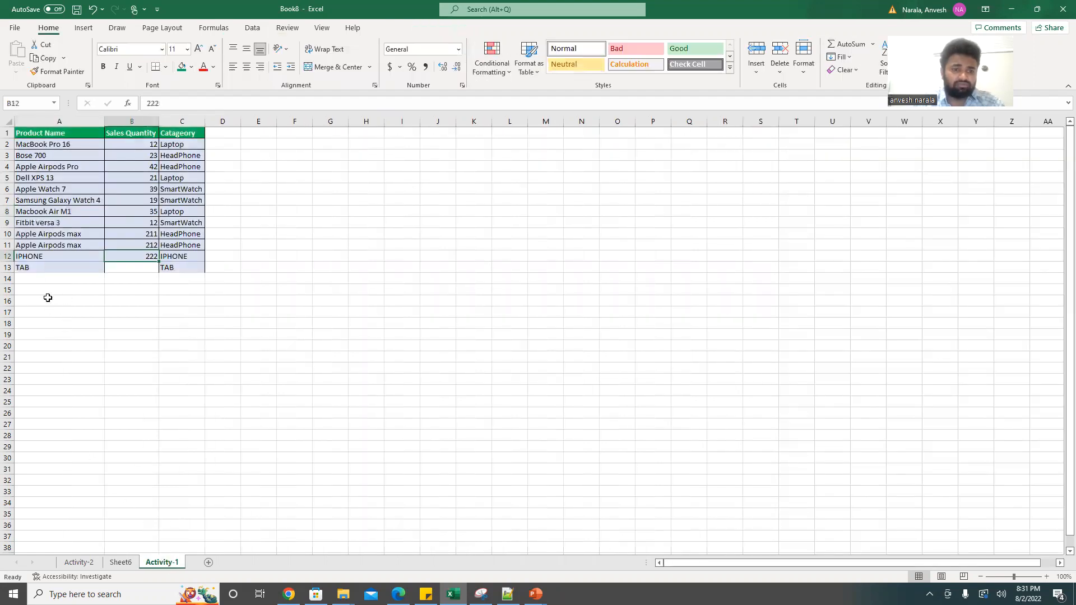
left_click(122, 562)
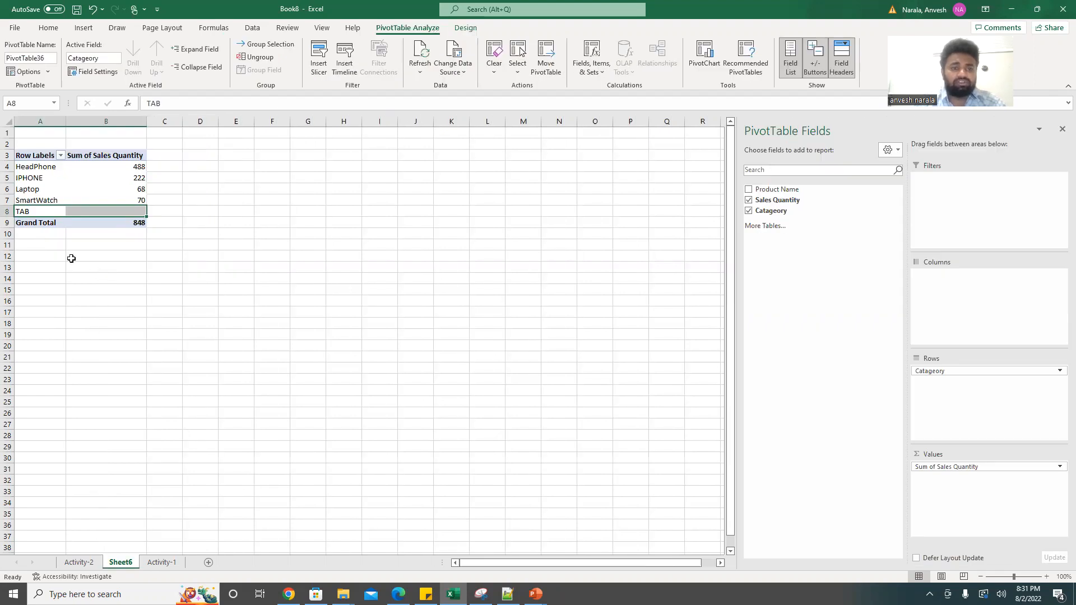
left_click_drag(29, 235, 120, 264)
left_click(120, 264)
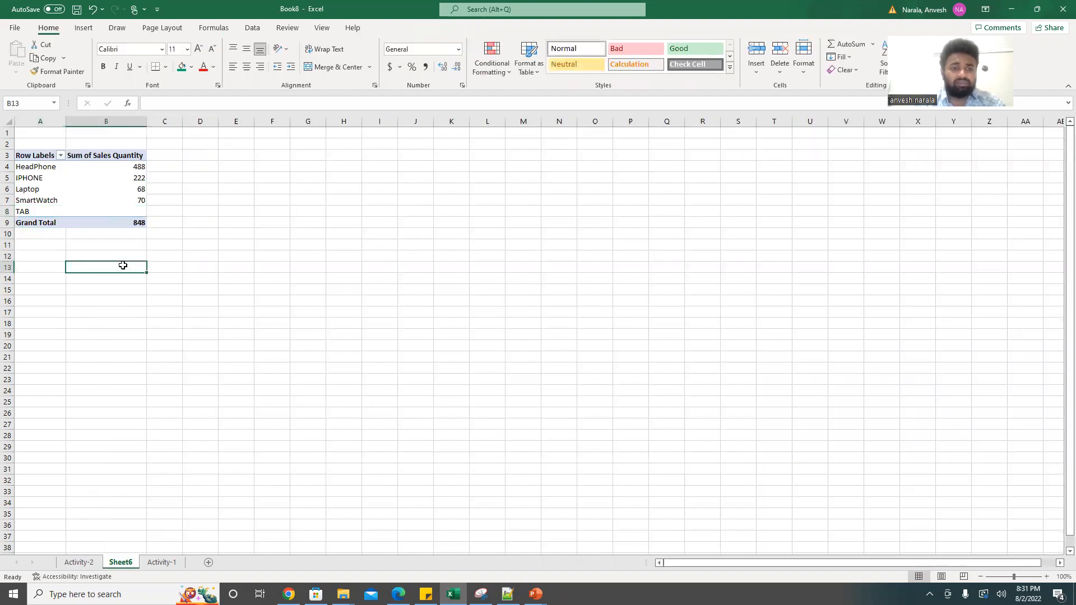
Step: Convert range A1:C13 on the Activity-1 sheet into a table with headers
left_click(160, 562)
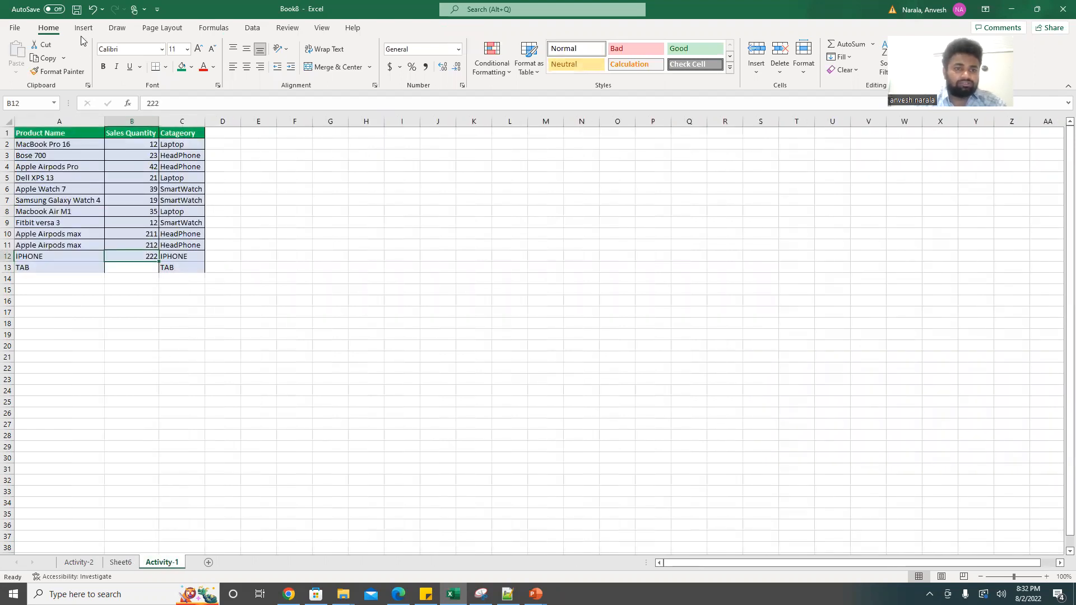
left_click(63, 144)
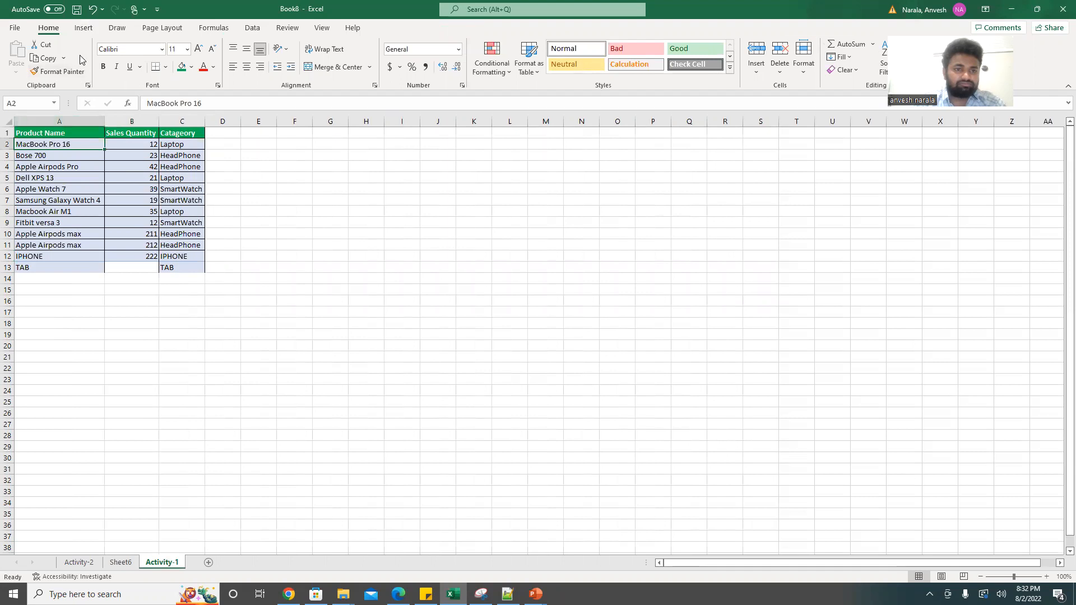
left_click(84, 28)
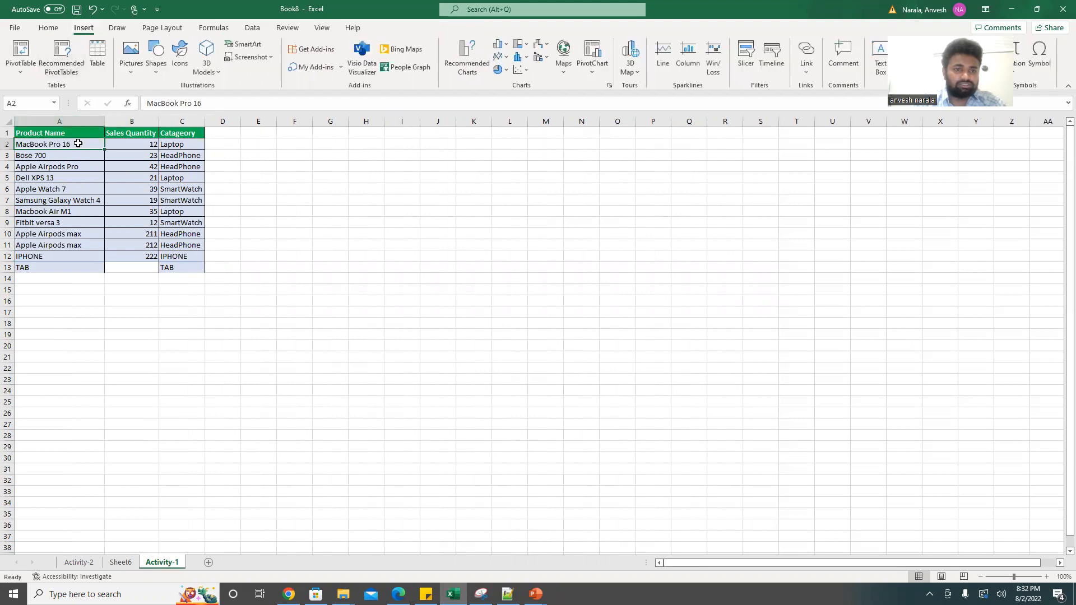
left_click(41, 135)
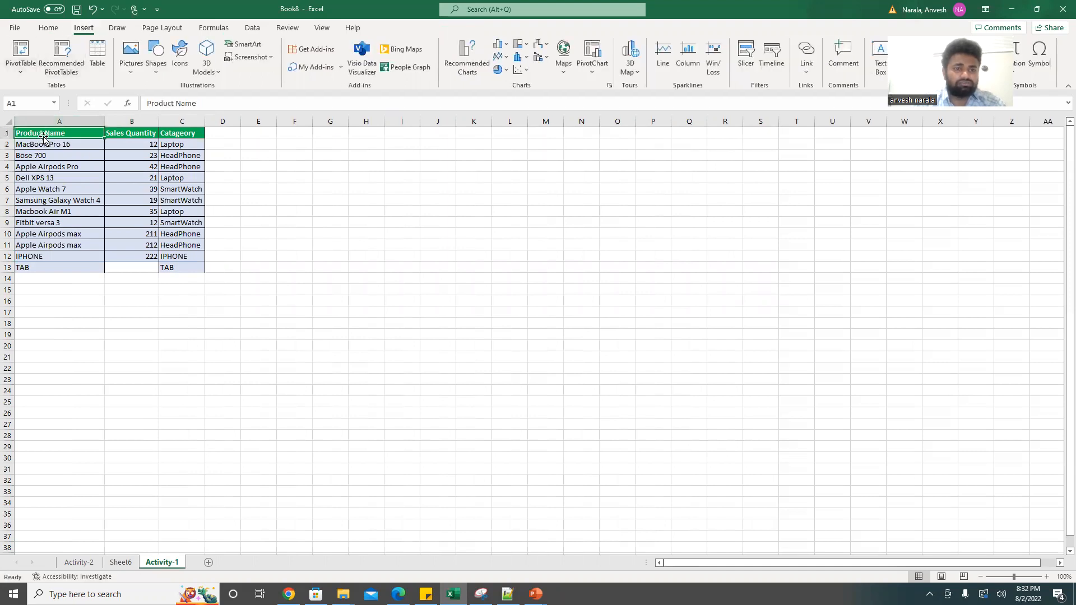
left_click_drag(128, 163, 188, 267)
left_click(114, 250)
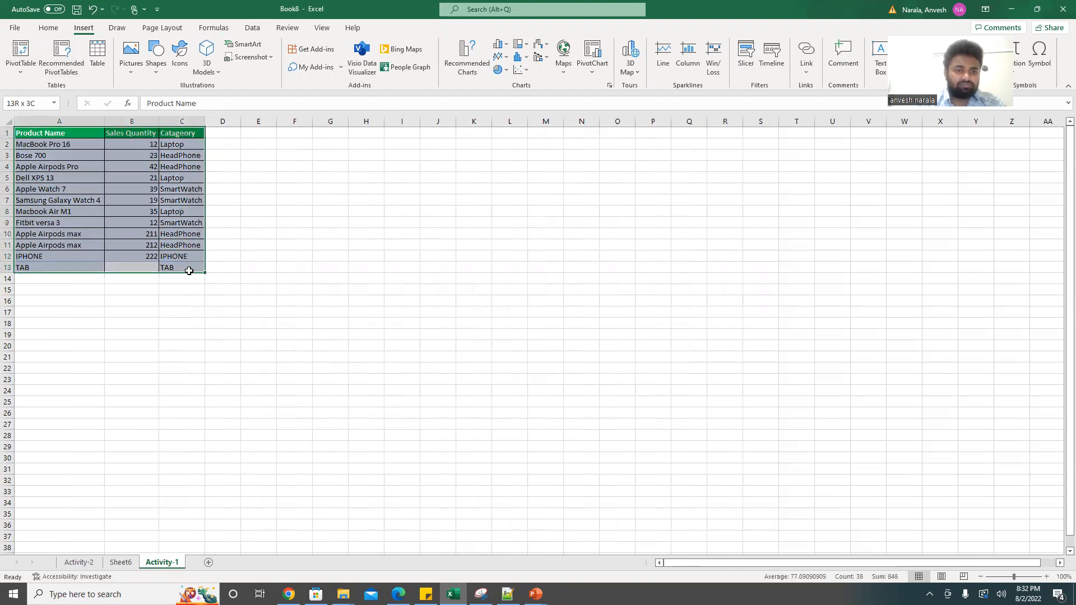
left_click(97, 56)
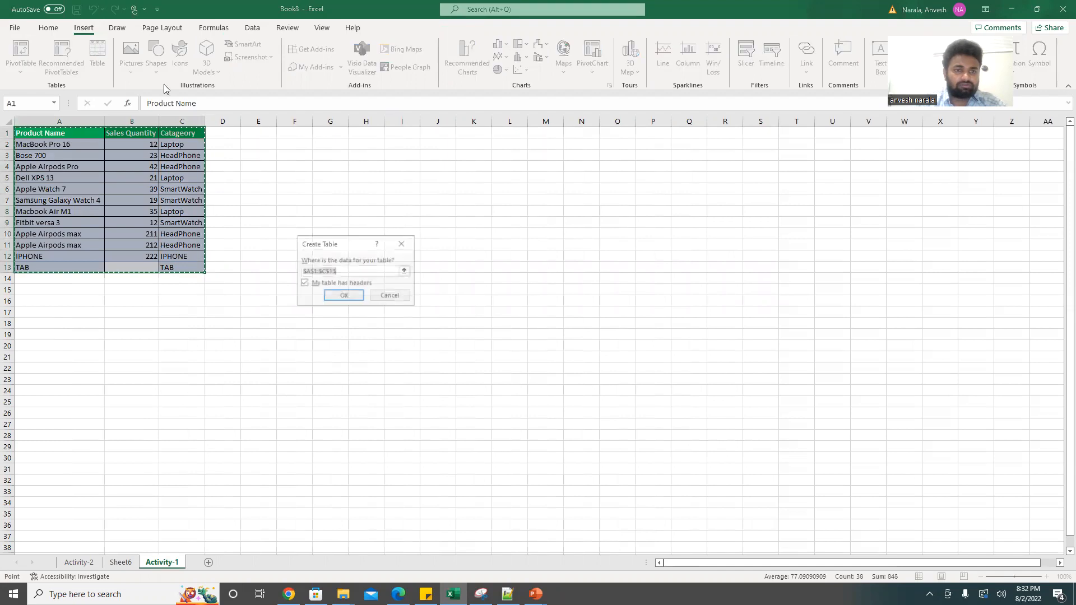
left_click(351, 296)
Step: Name the new table Product
left_click(31, 57)
type("Product")
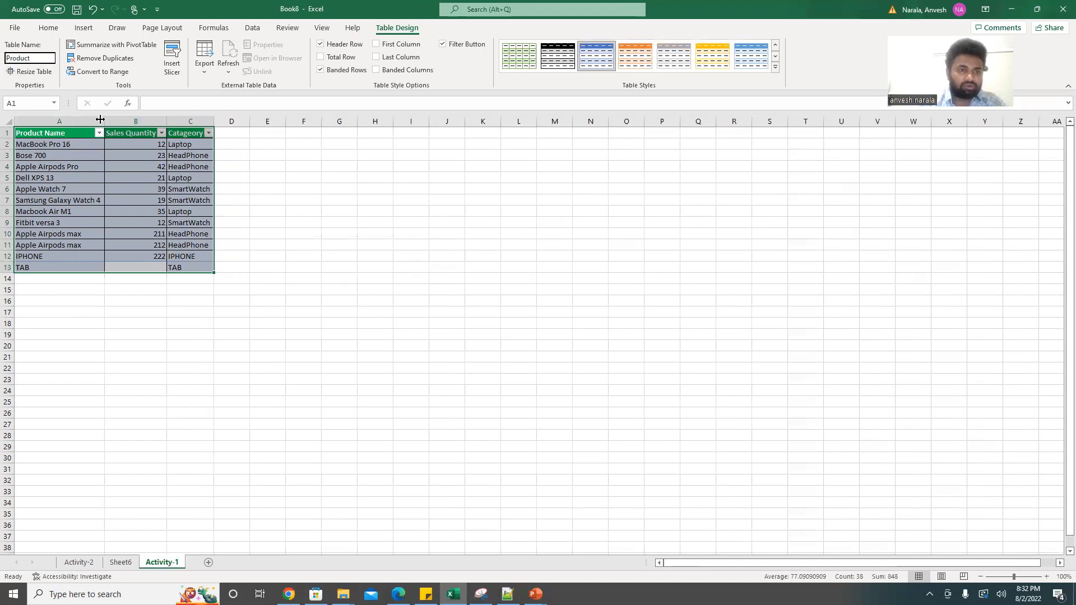
left_click(54, 166)
Step: Create a pivot table on a new worksheet using the Product table as its source
left_click(56, 135)
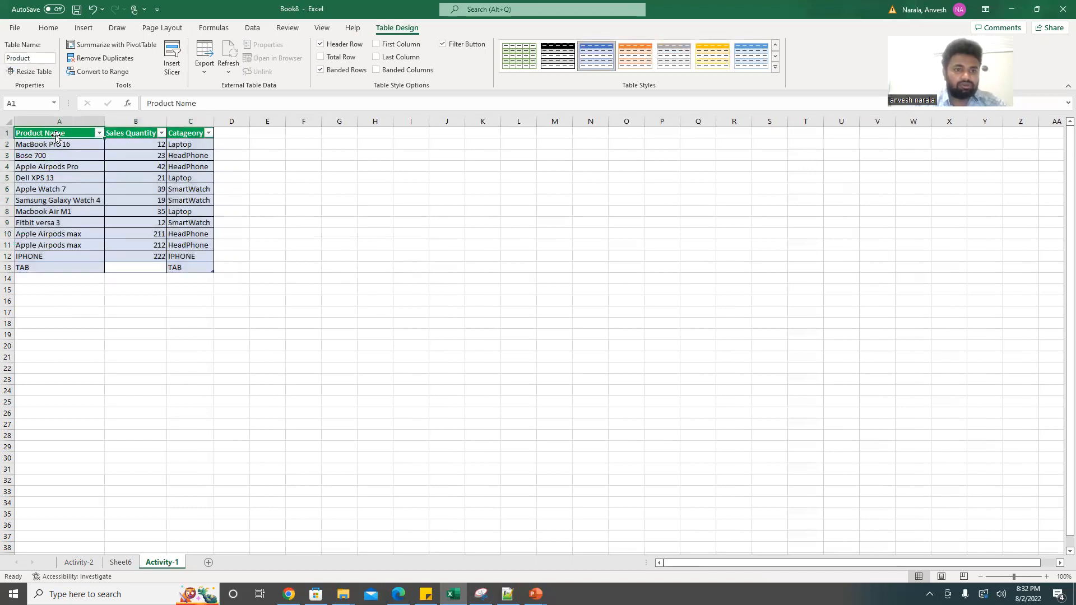
left_click(83, 28)
left_click(21, 53)
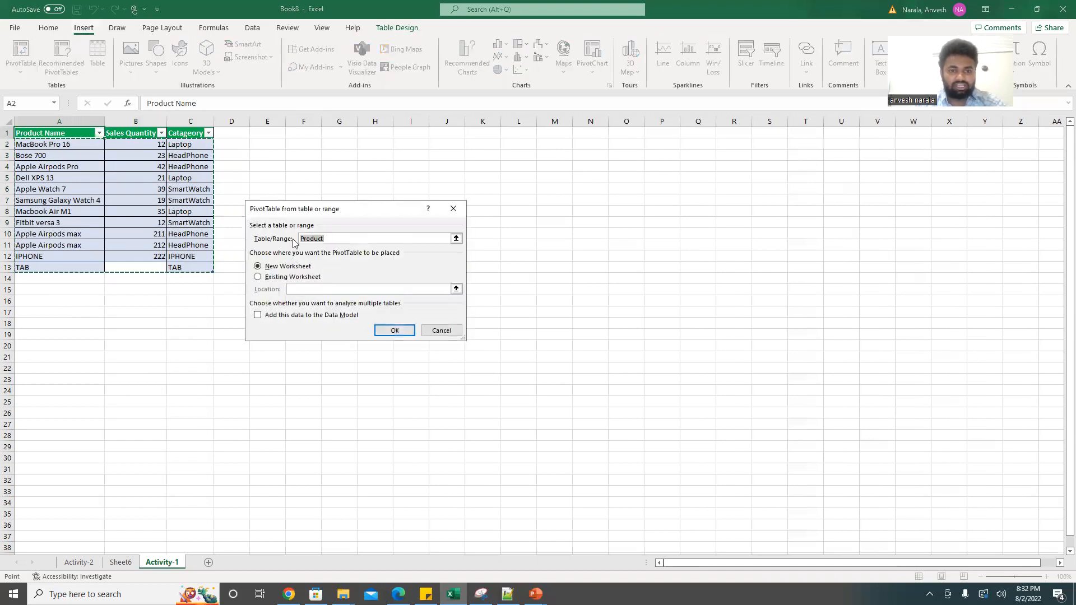
left_click(334, 238)
left_click_drag(306, 238, 300, 241)
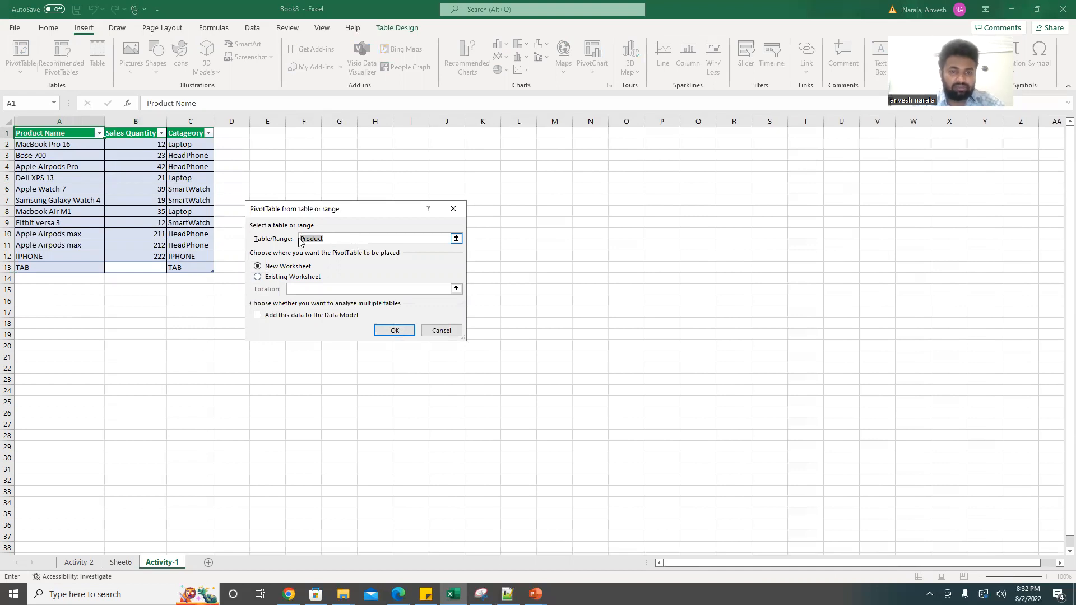
left_click(395, 330)
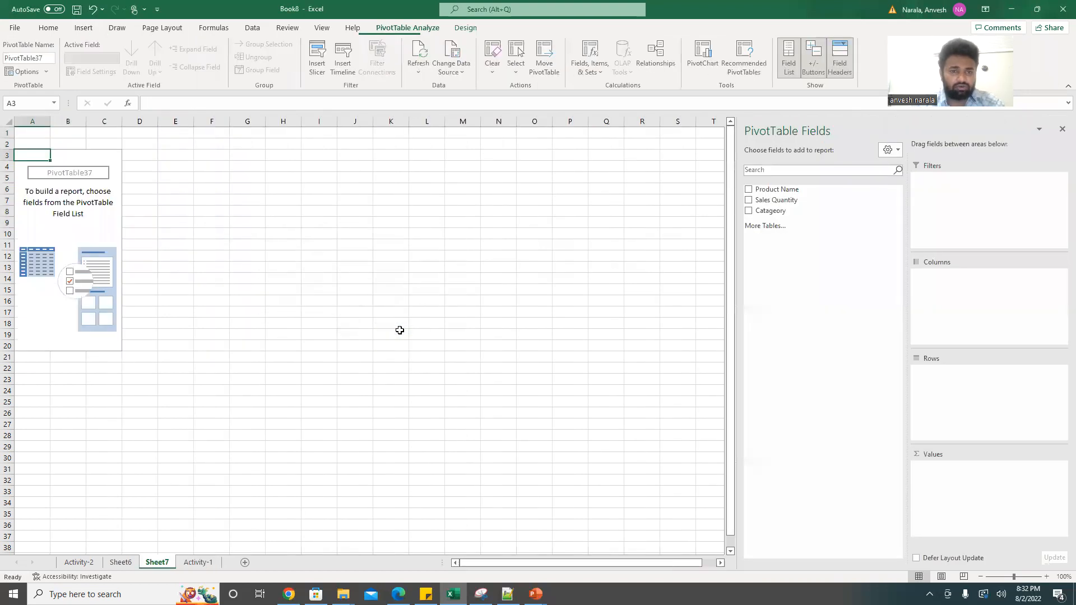
Step: Build the new pivot table with Catageory as rows and the sum of Sales Quantity as values
left_click(753, 205)
left_click_drag(753, 212, 795, 232)
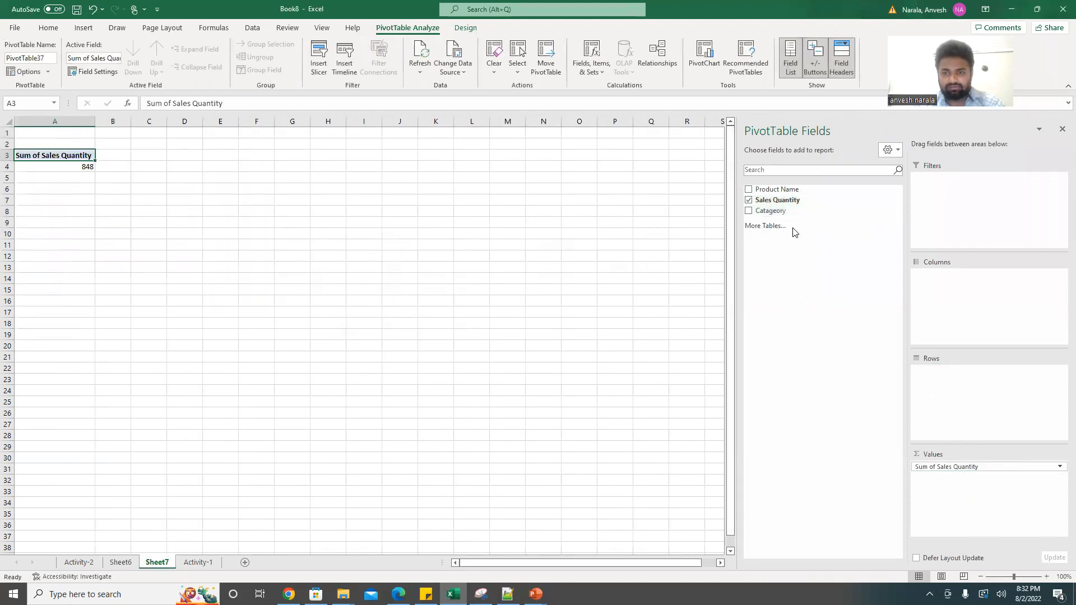
left_click(749, 201)
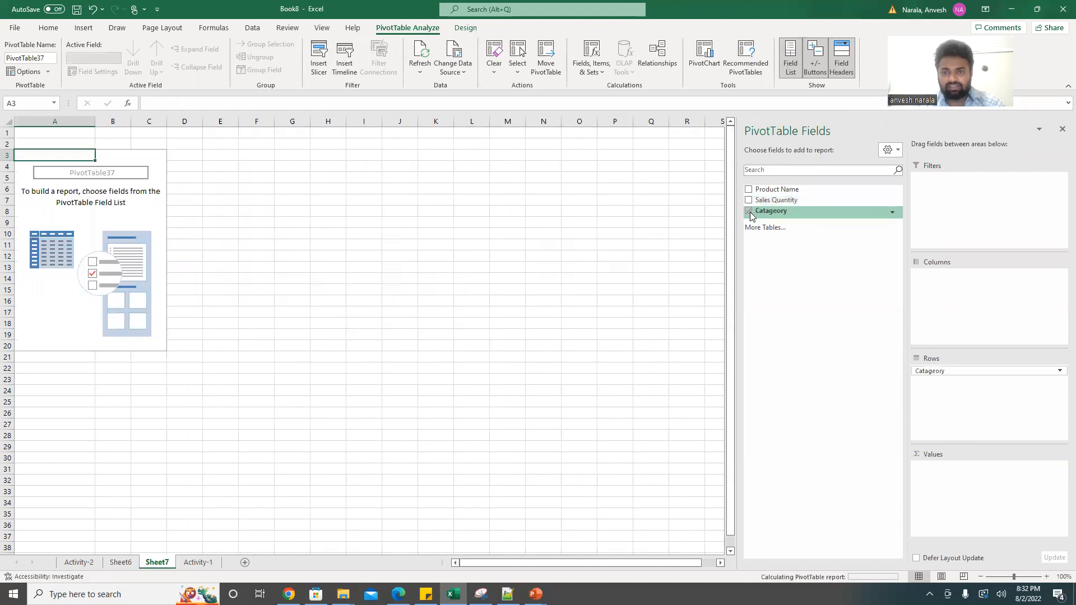
left_click(750, 212)
left_click_drag(777, 200, 971, 477)
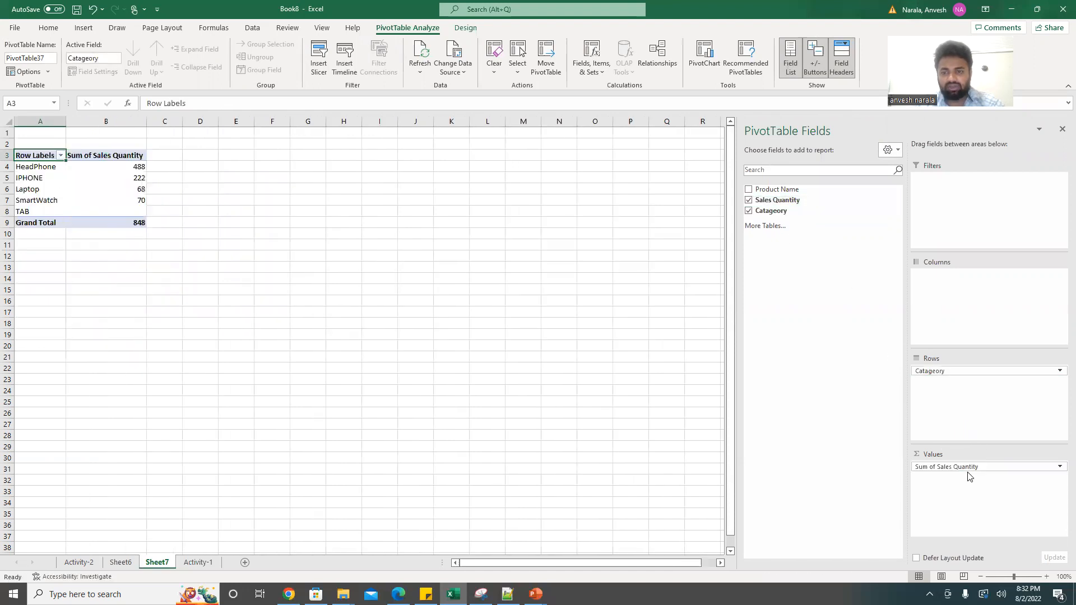
Step: Add a row below TAB in the Product table on Activity-1 with product name TAB-2 and category Tab-2
left_click(203, 563)
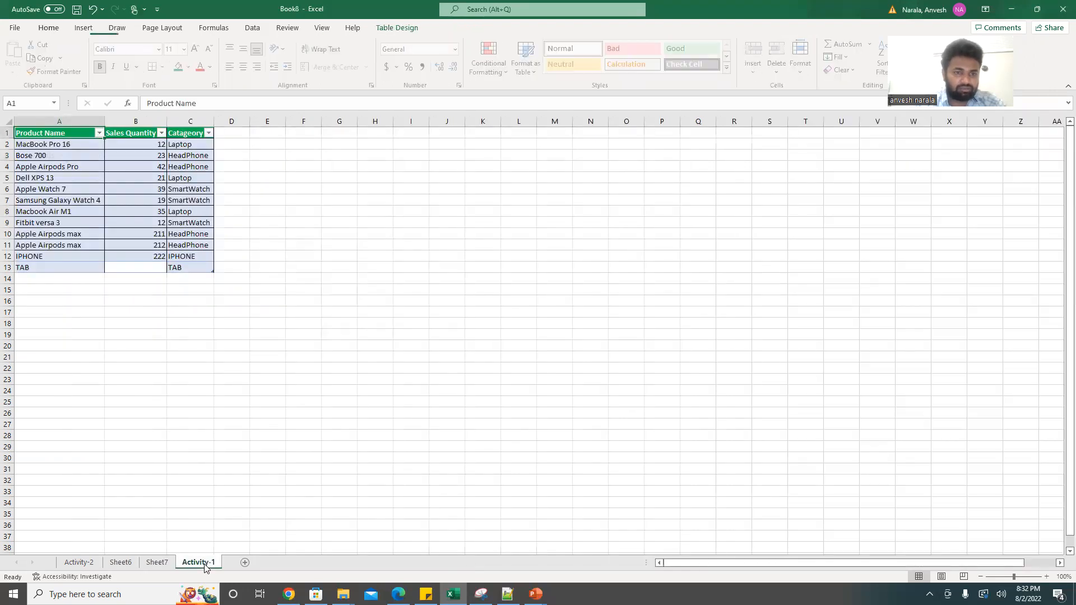
double_click(38, 278)
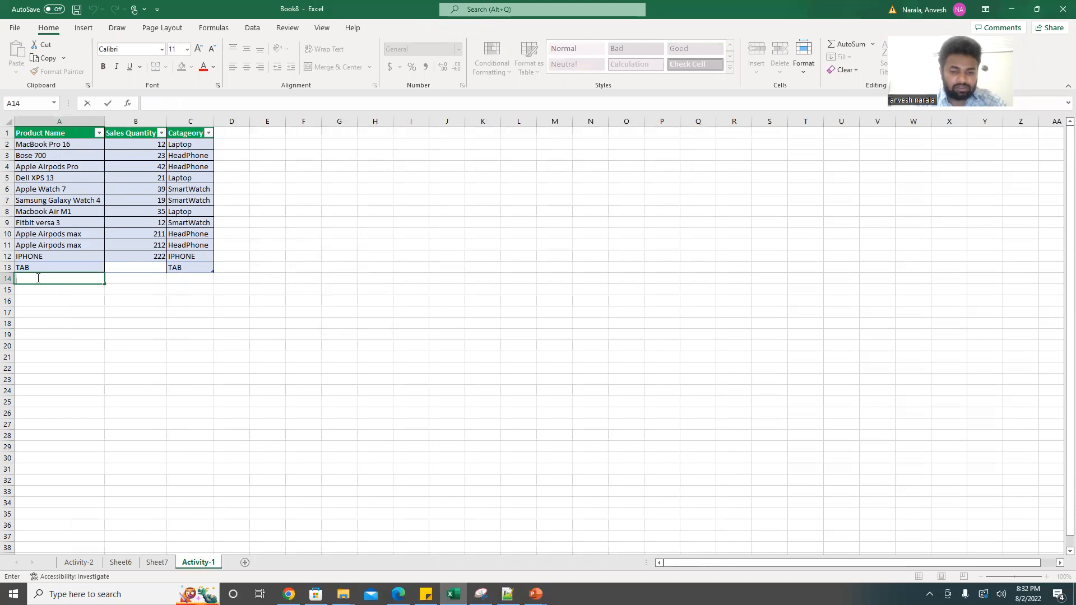
type("TAB-2")
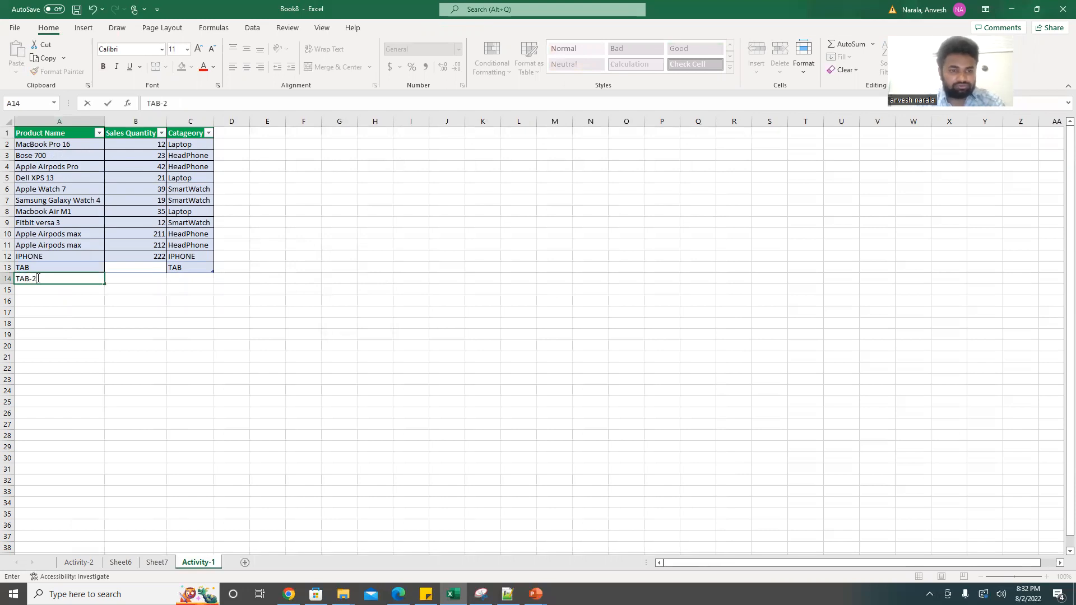
left_click(194, 280)
type("TAB-")
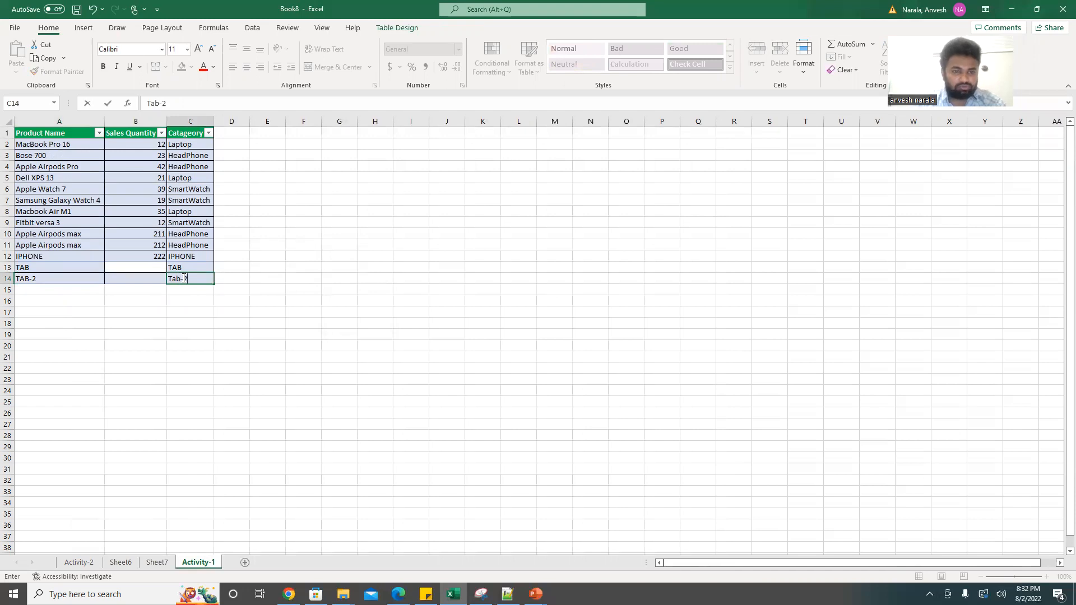
type("2")
left_click(91, 298)
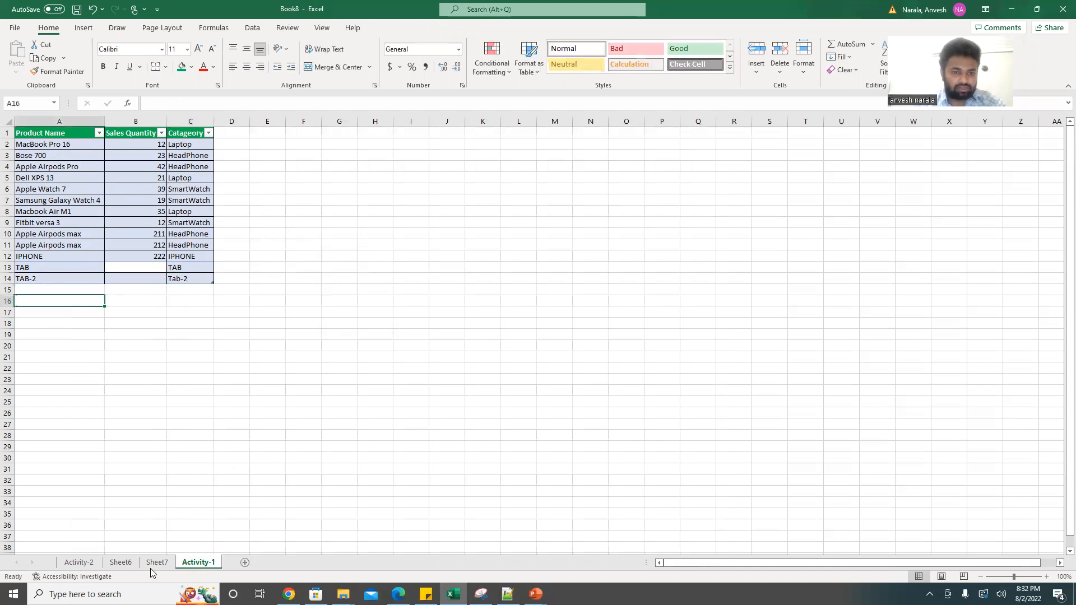
Step: Refresh the pivot table on Sheet7 to pick up the added Tab-2 row
left_click(157, 562)
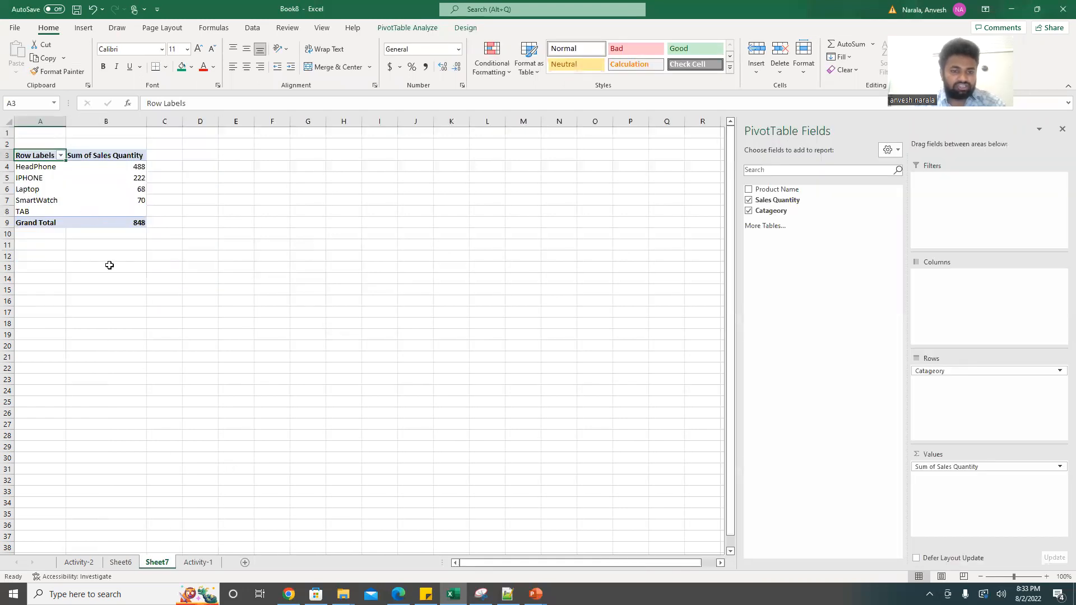
left_click(251, 28)
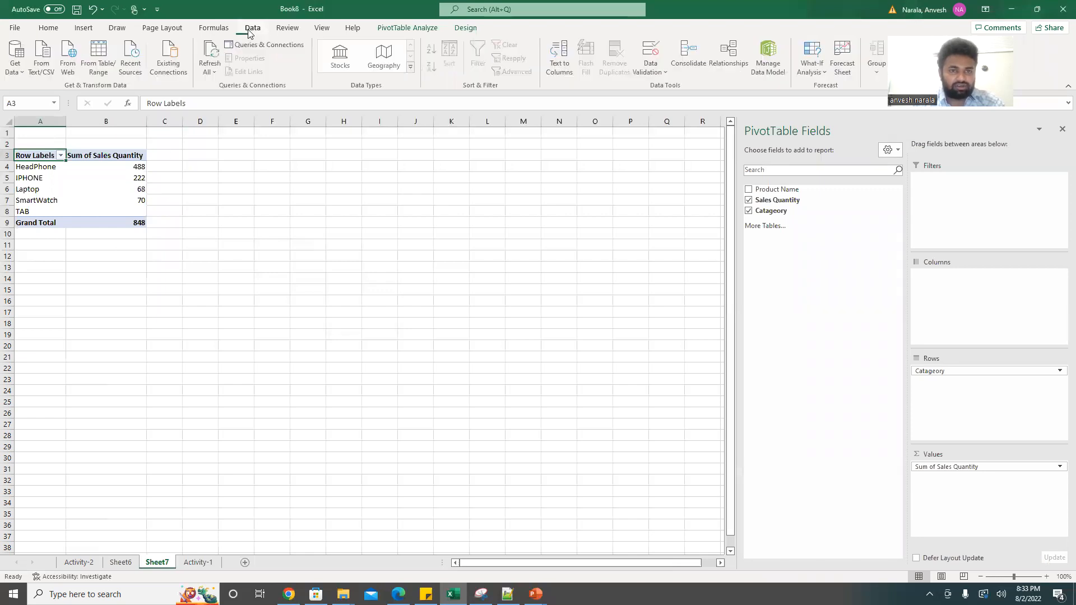
left_click(217, 51)
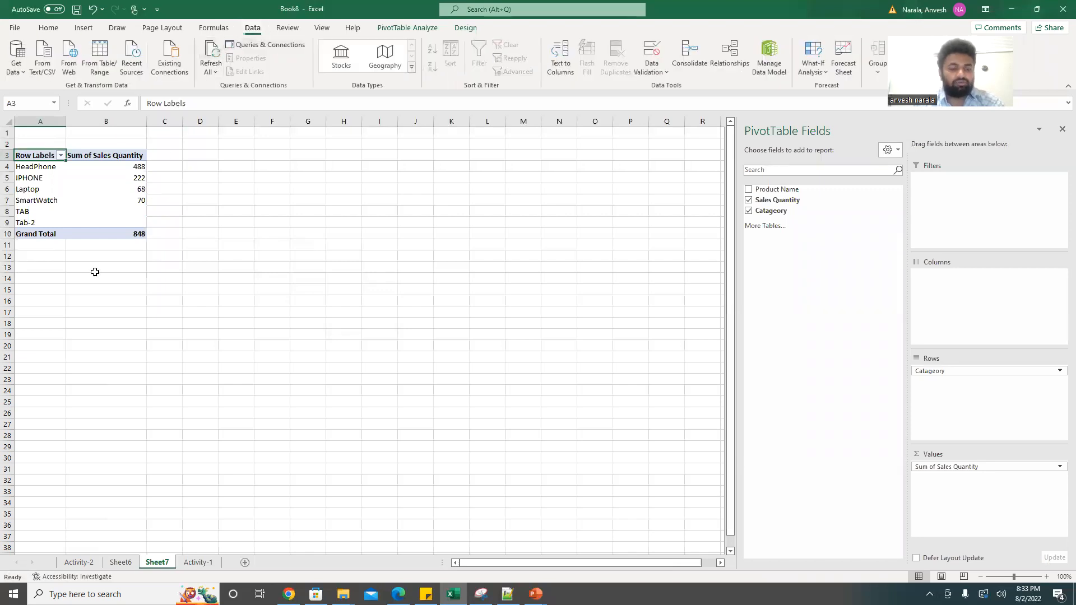
Step: Set the TAB row's sales quantity to 222 on Activity-1 and refresh the Sheet7 pivot table with it
left_click(198, 562)
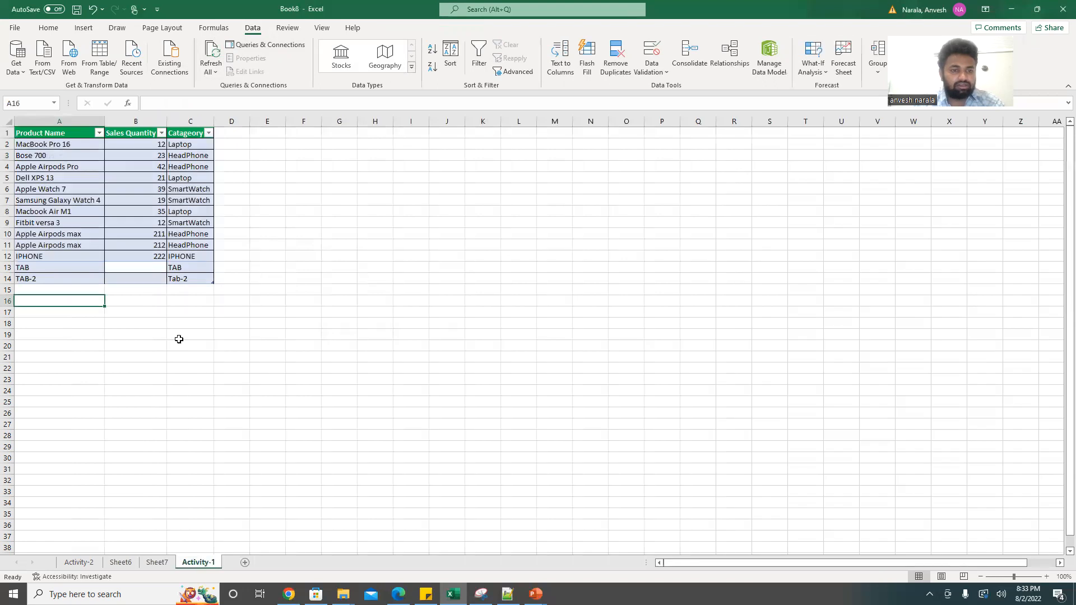
left_click(153, 275)
key("Up")
double_click(146, 267)
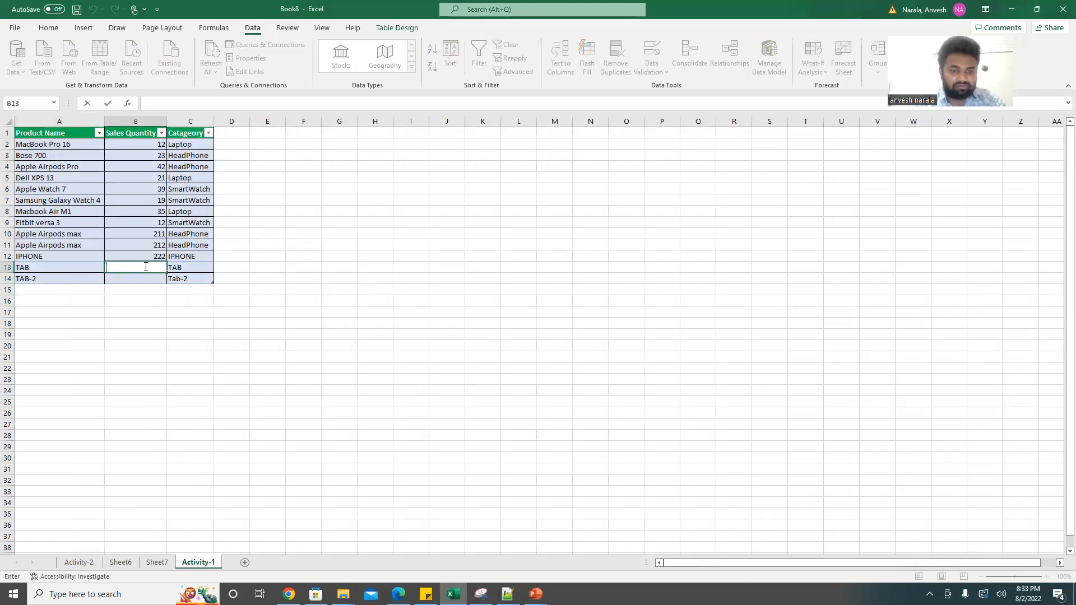
type("222")
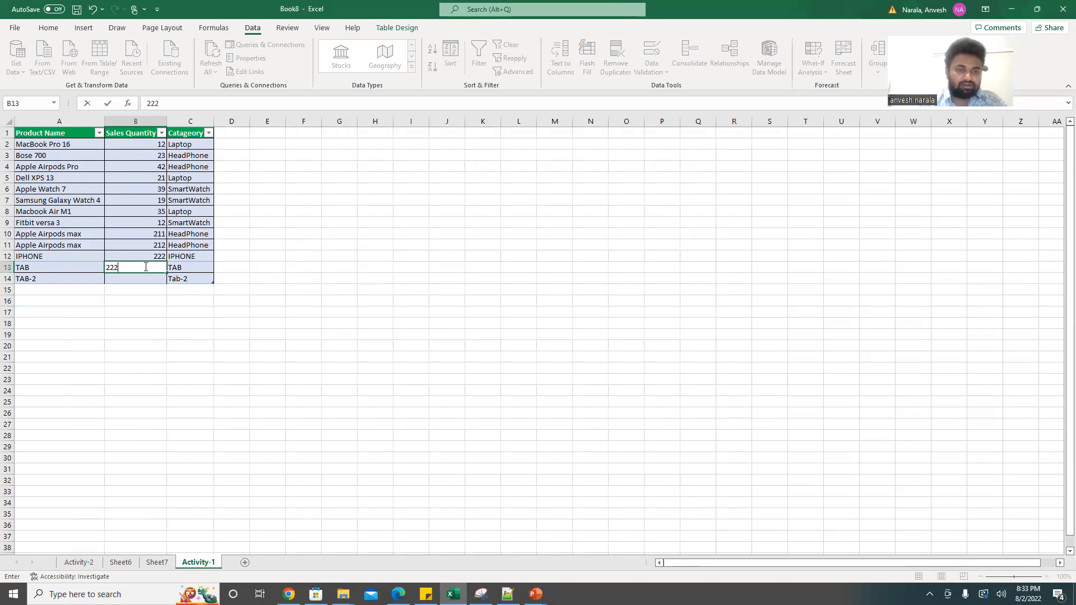
left_click(116, 325)
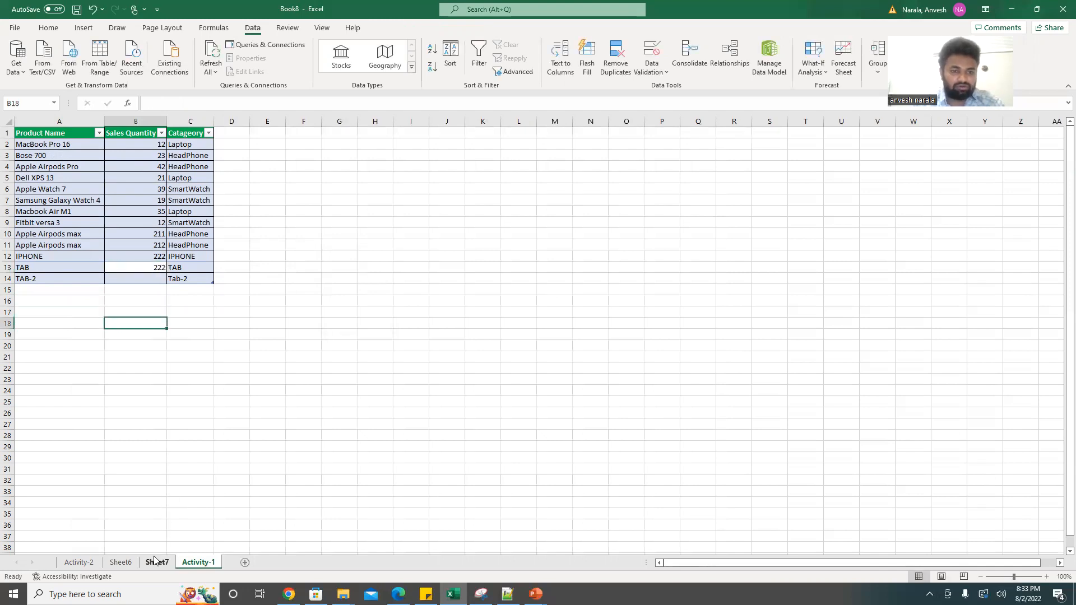
left_click(156, 563)
left_click(212, 59)
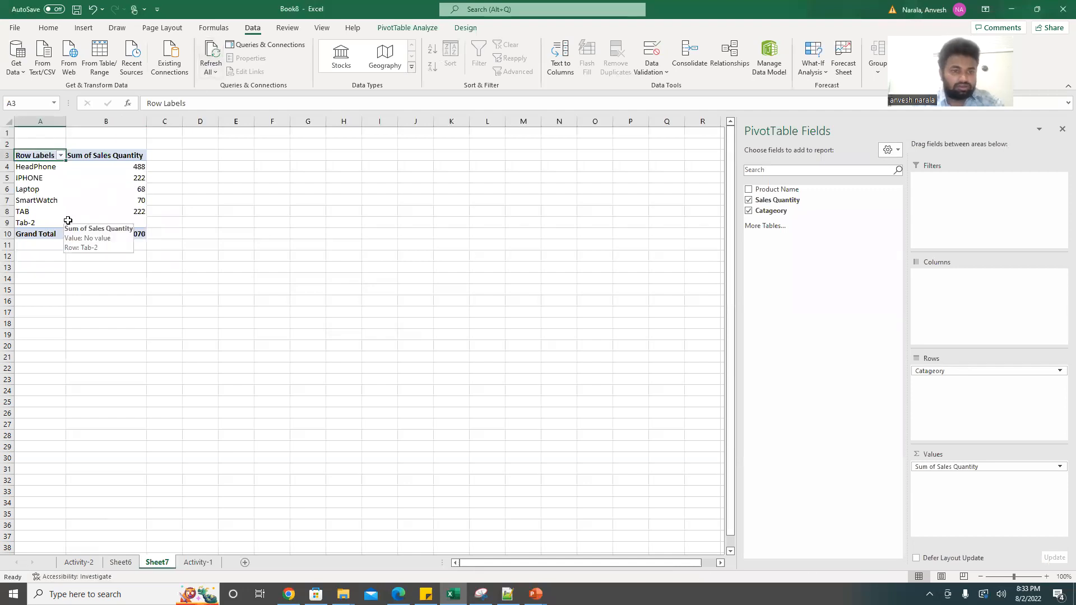
Step: Set the pivot table options to show 0 for empty cells
left_click(127, 220)
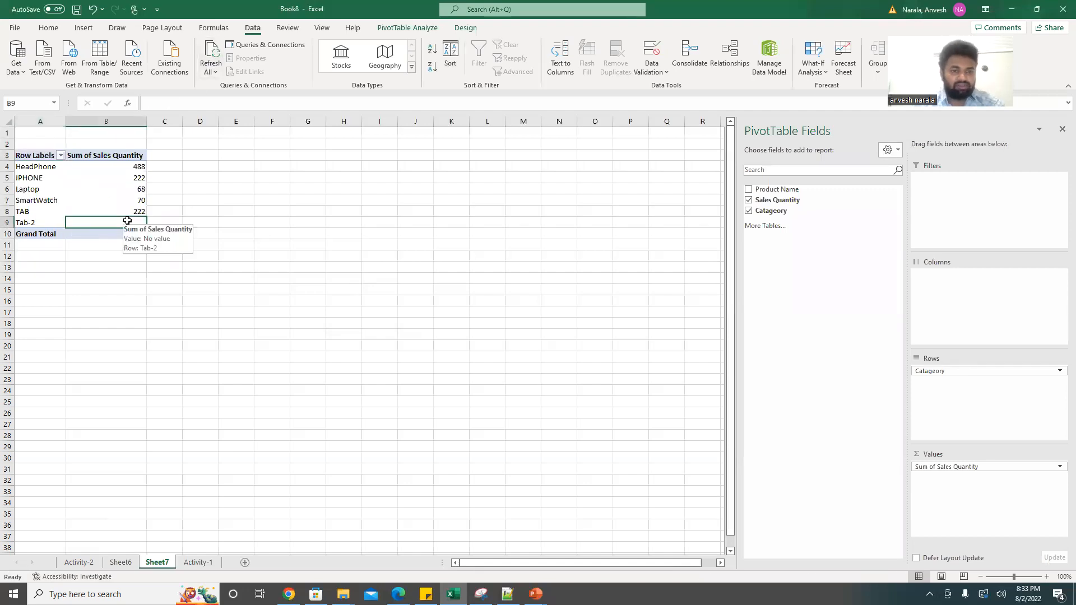
right_click(128, 222)
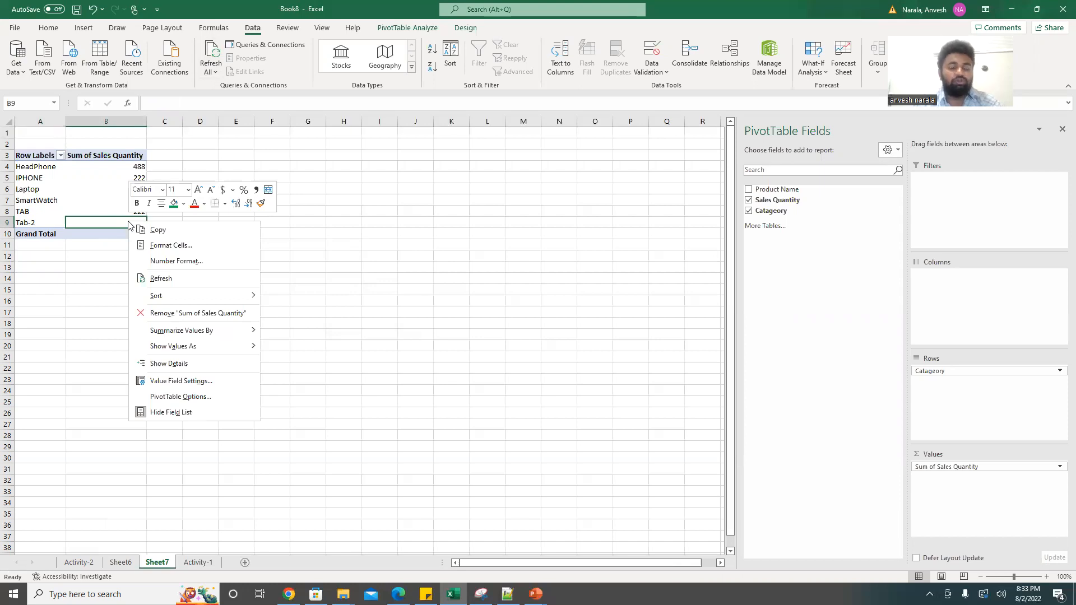
left_click(169, 398)
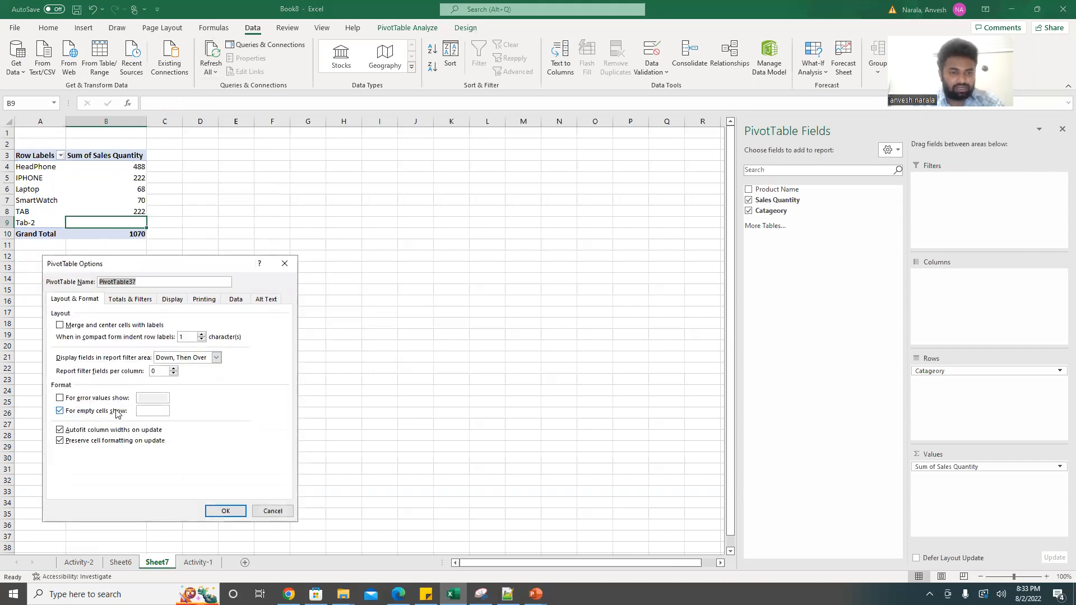
left_click(145, 410)
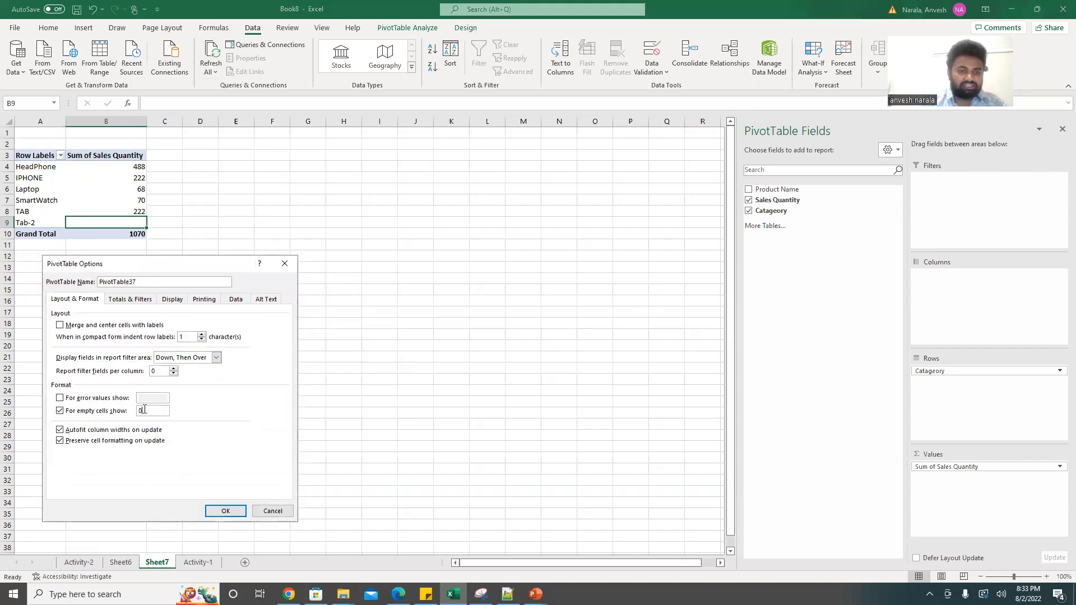
left_click(222, 509)
left_click(99, 212)
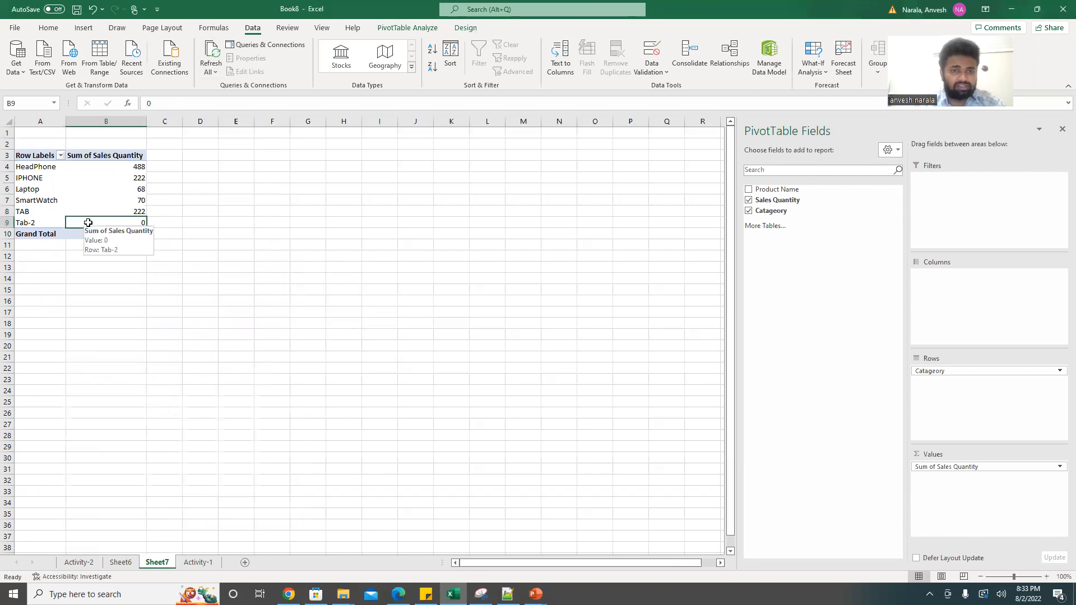
Step: Apply the grey Medium pivot table style with black header and grand total rows
left_click(463, 29)
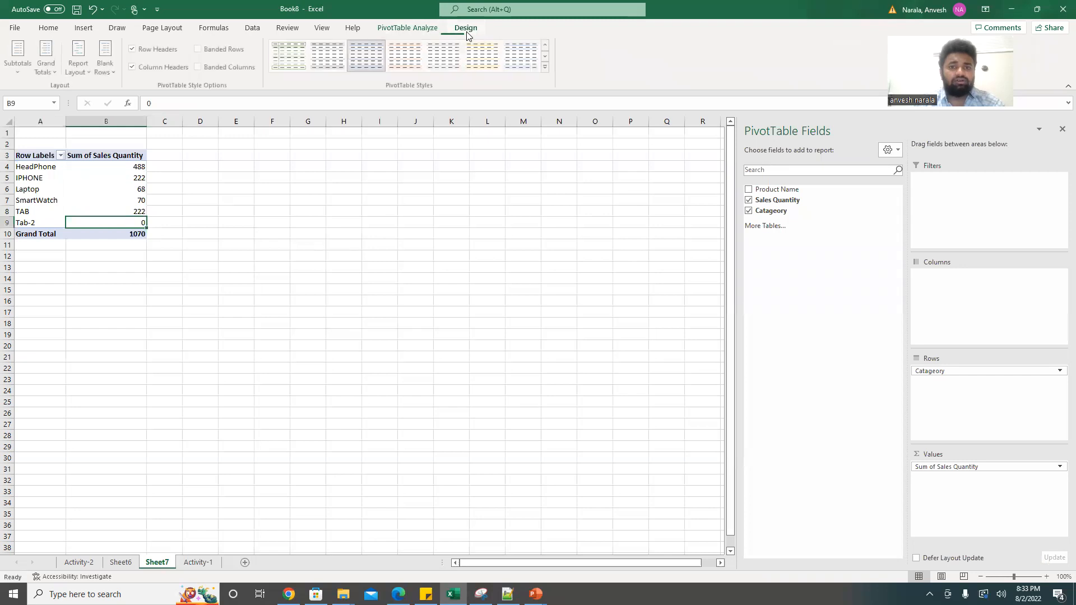
left_click(547, 66)
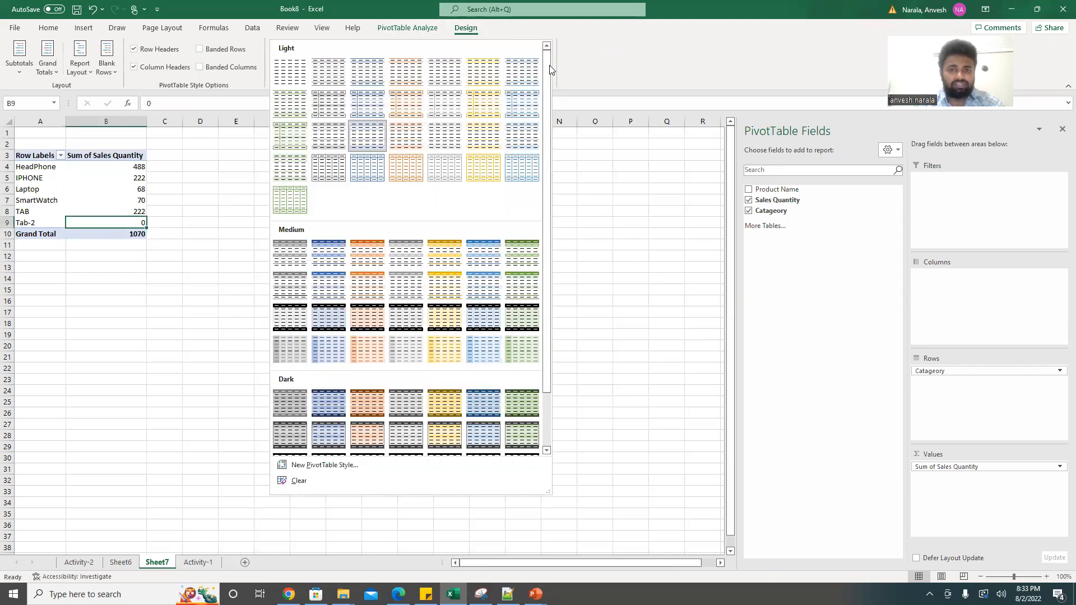
left_click(399, 312)
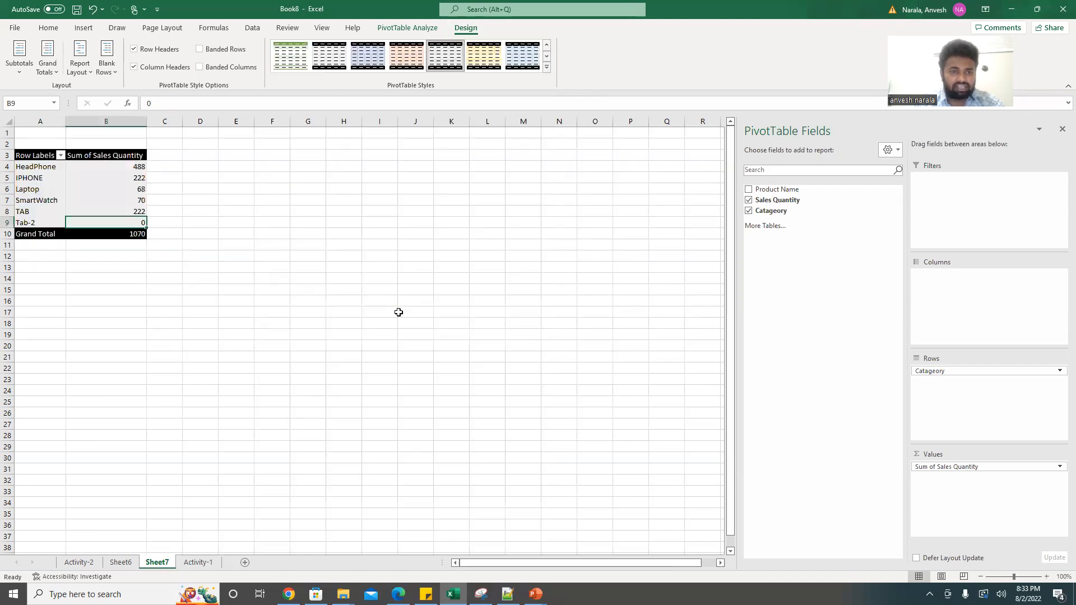
Step: Apply the orange style from the last row of the Medium pivot table styles
left_click(546, 66)
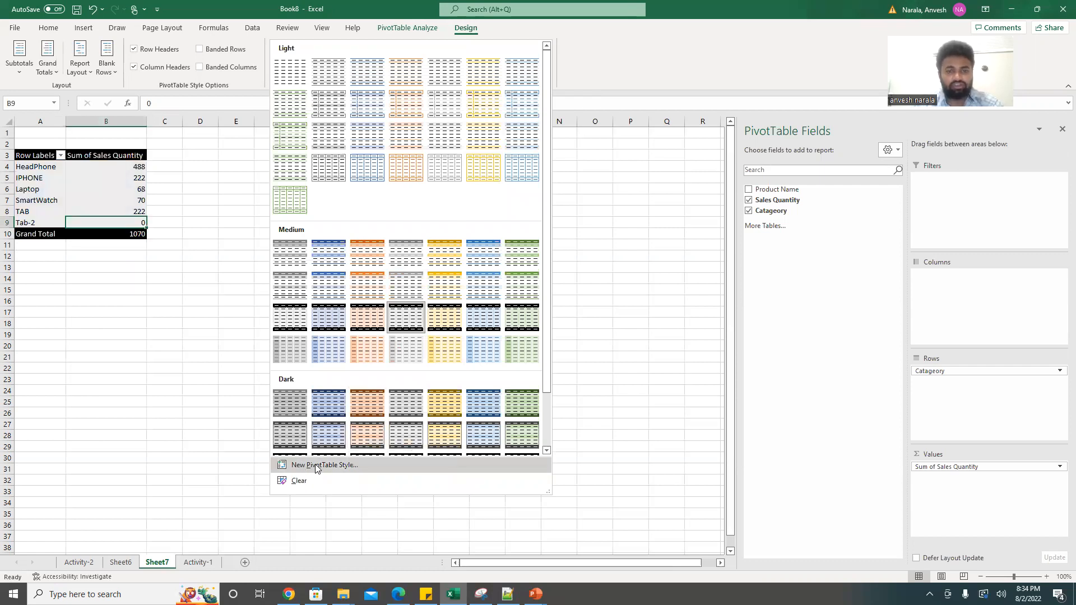
left_click(361, 355)
left_click(30, 265)
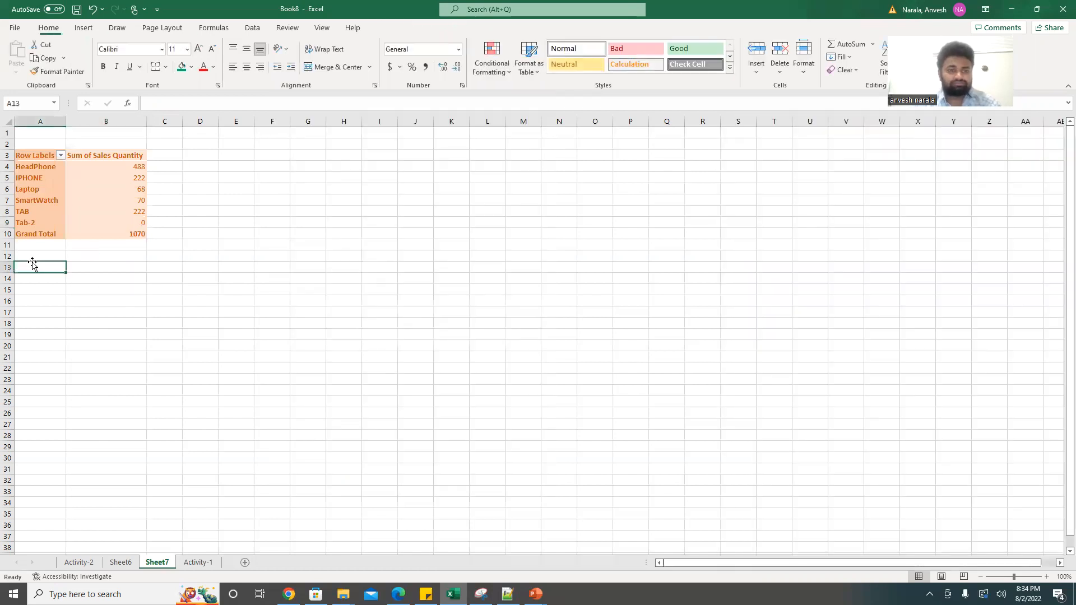
left_click(36, 159)
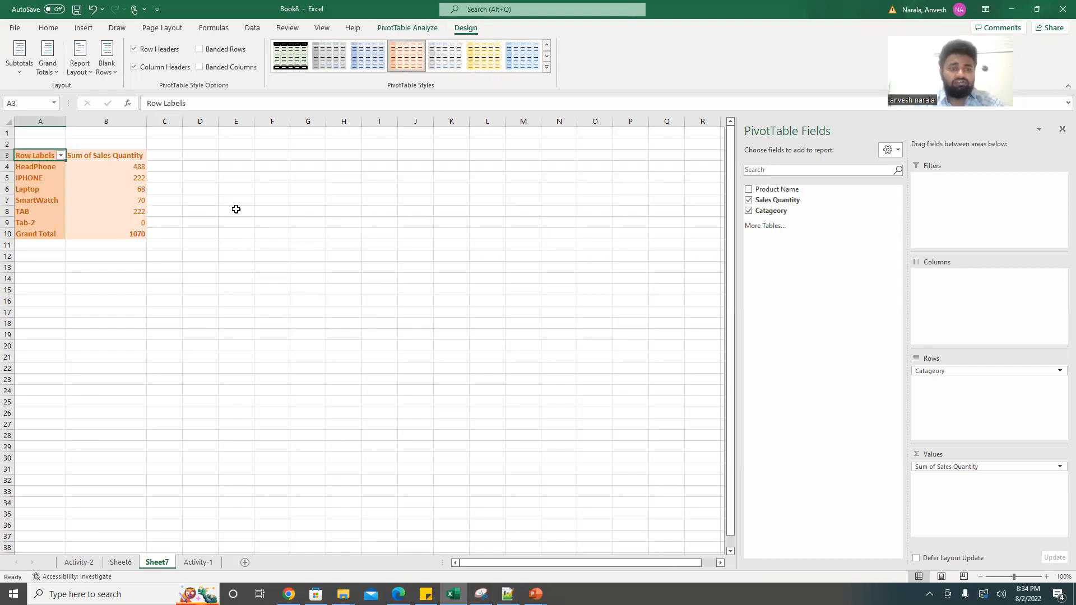
Step: Extract the source records behind the HeadPhone total to a new sheet and autofit its Product Name column
left_click(124, 168)
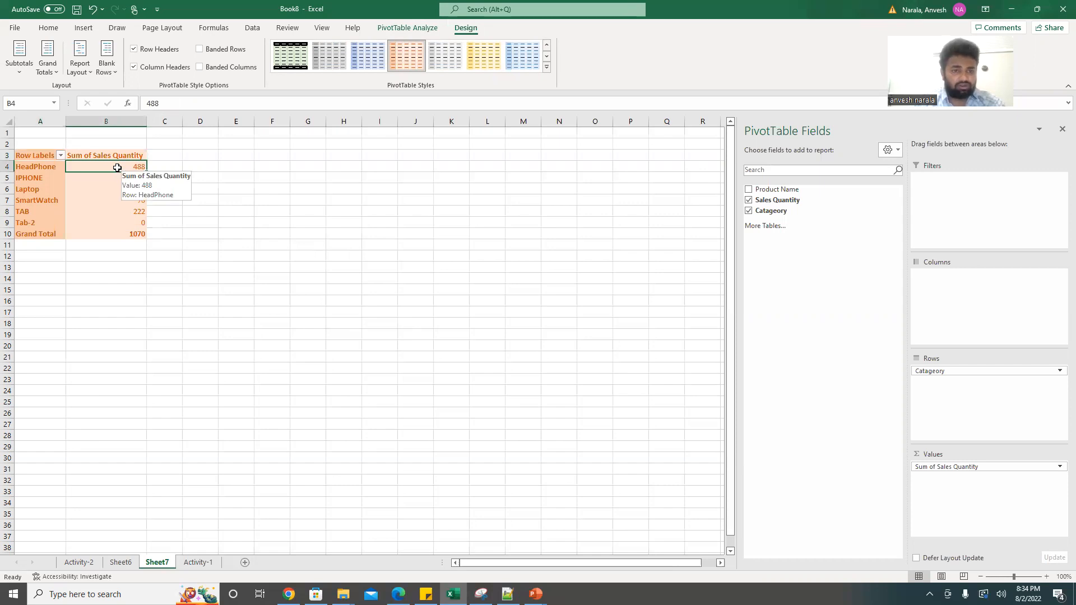
double_click(118, 168)
left_click(53, 147)
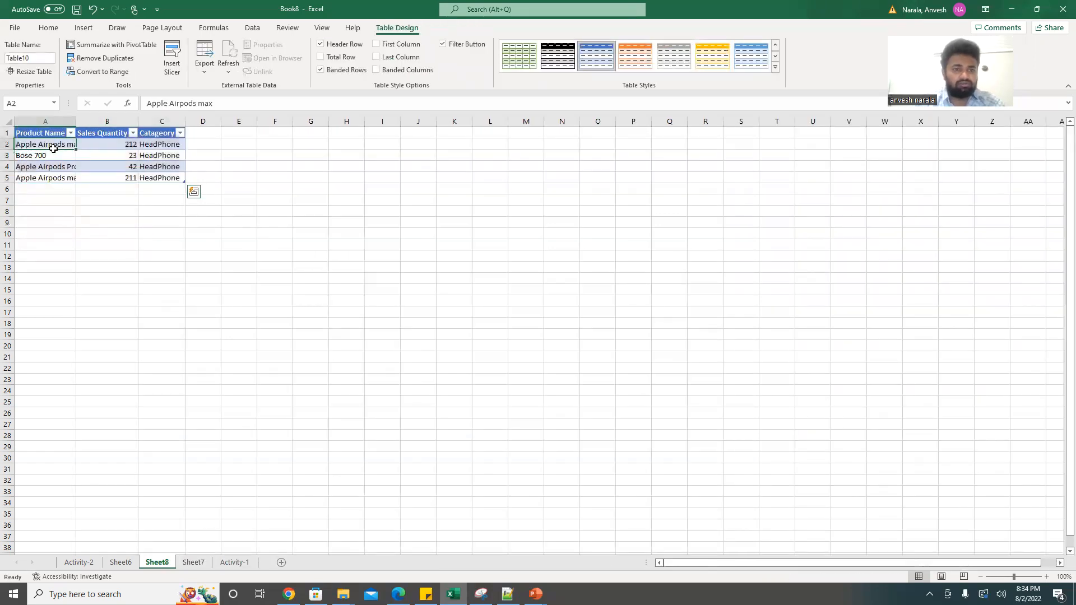
double_click(77, 122)
Step: Compare the extracted HeadPhone records on Sheet8 with the HeadPhone rows of the source table on Activity-1
left_click(163, 147)
left_click_drag(163, 156, 163, 175)
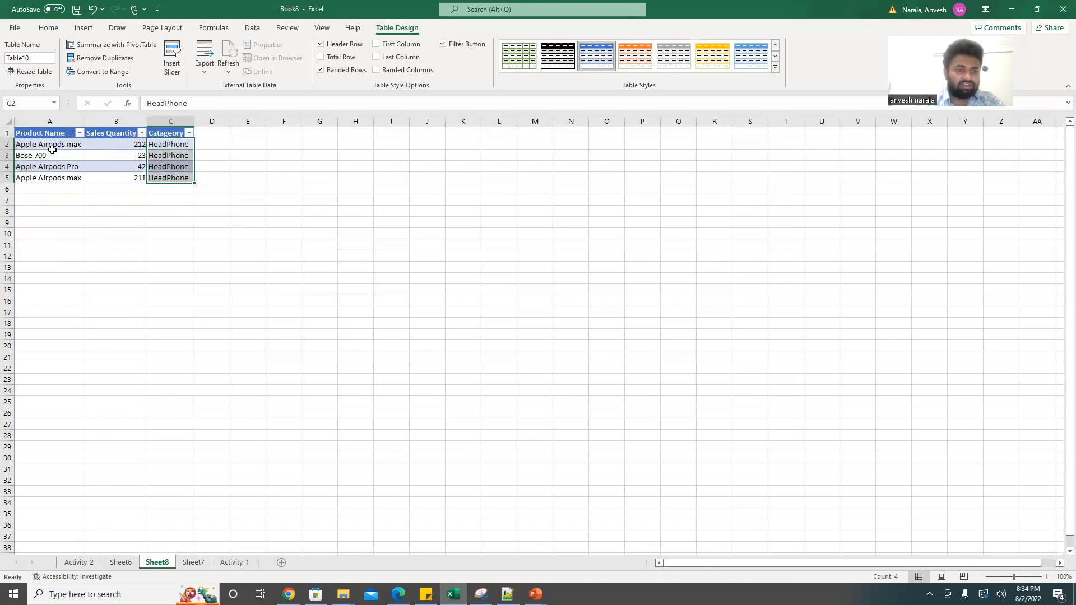
left_click_drag(52, 147, 52, 178)
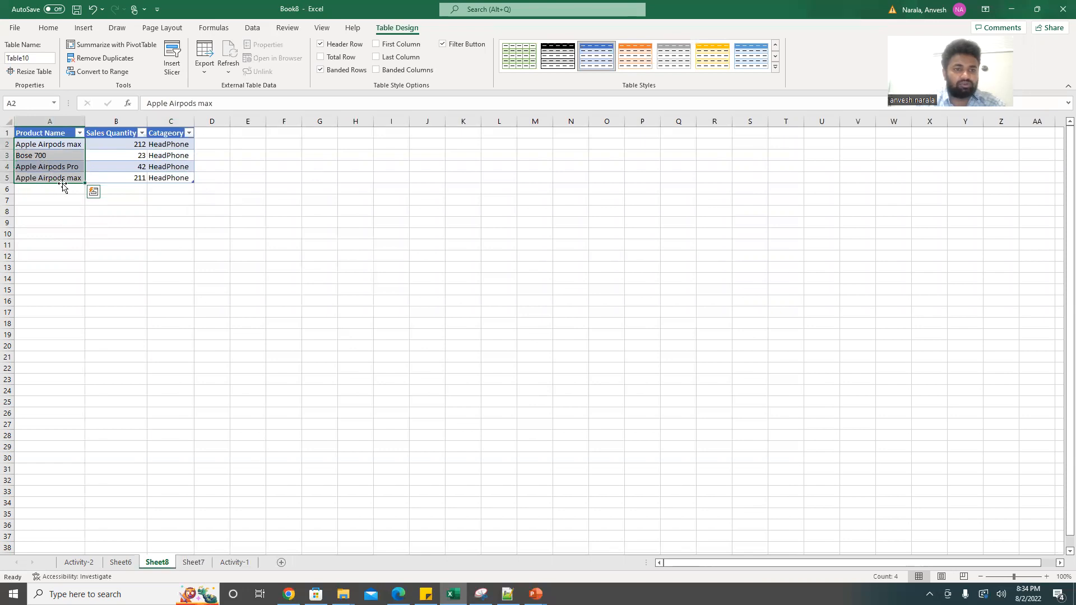
left_click(234, 562)
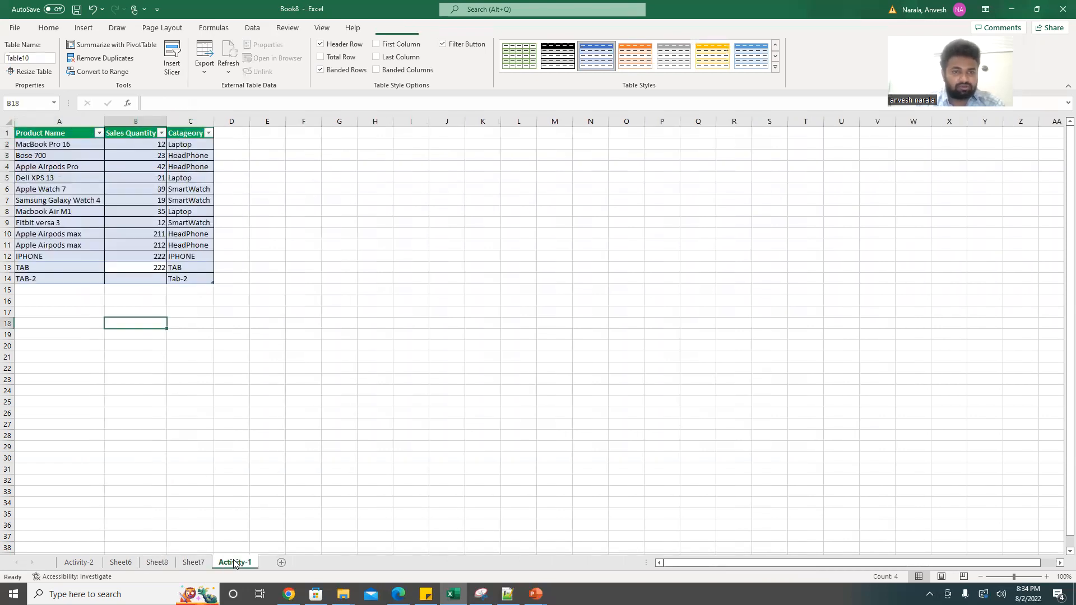
left_click(188, 157)
left_click_drag(188, 158, 189, 180)
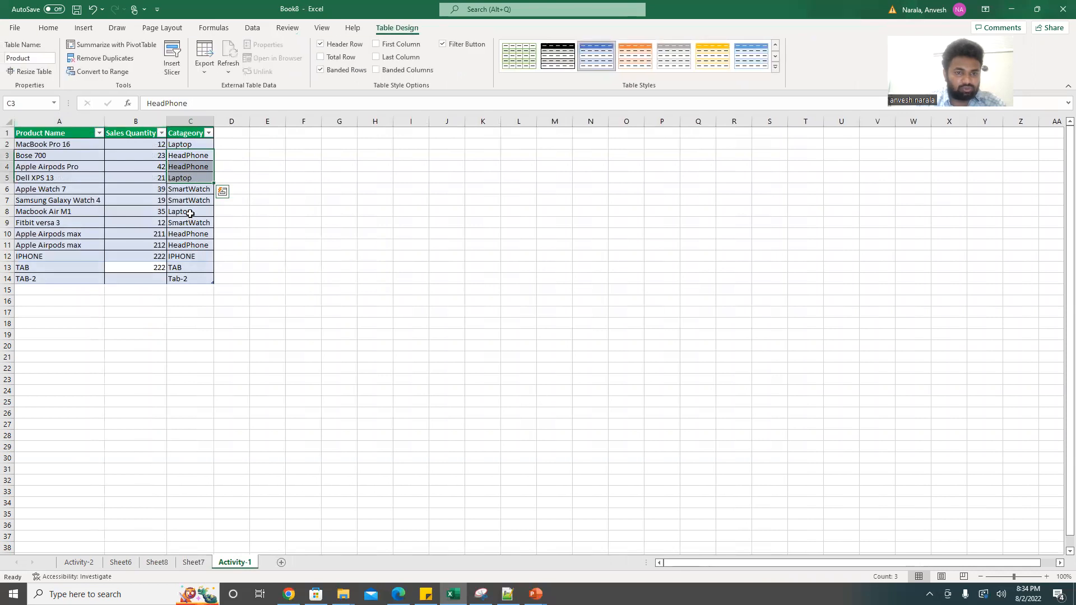
left_click_drag(189, 238, 189, 246)
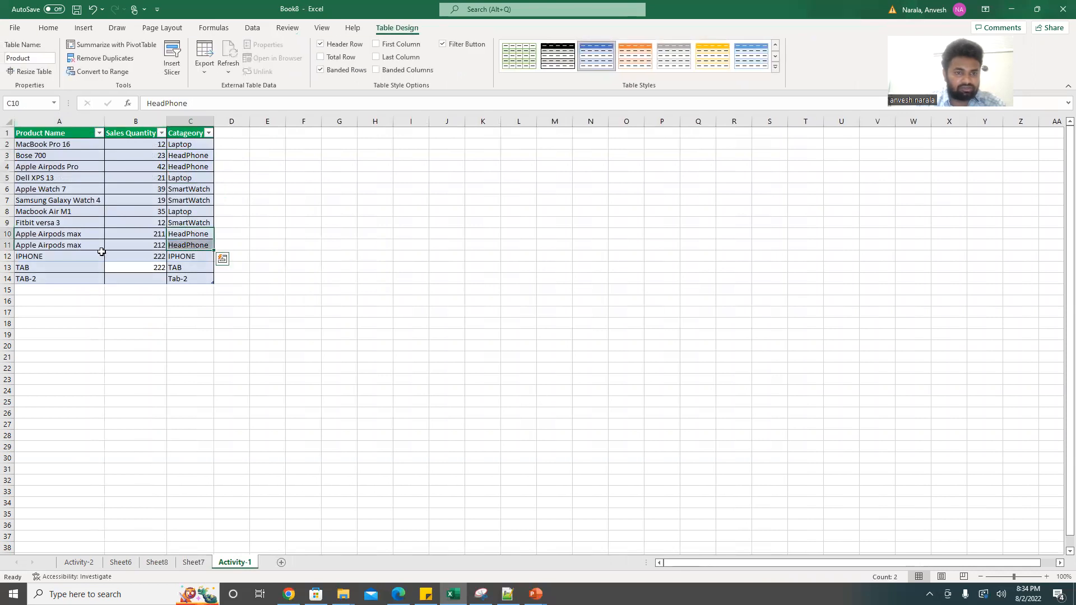
left_click(157, 563)
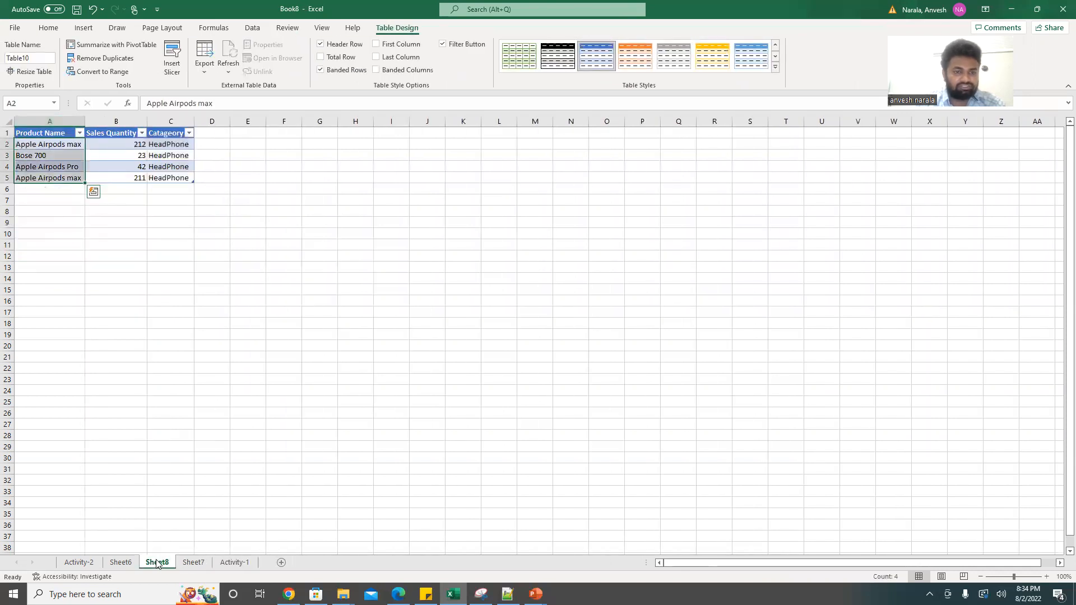
Step: Show the Product Name detail under HeadPhone in the Sheet7 pivot table and widen the row label column
left_click(194, 562)
left_click(32, 167)
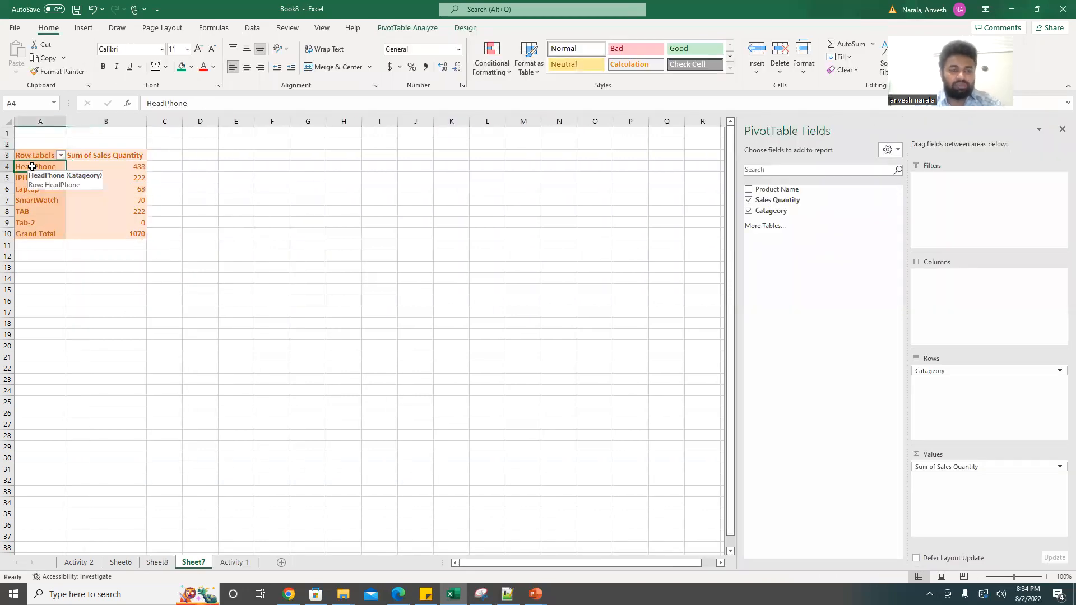
double_click(33, 167)
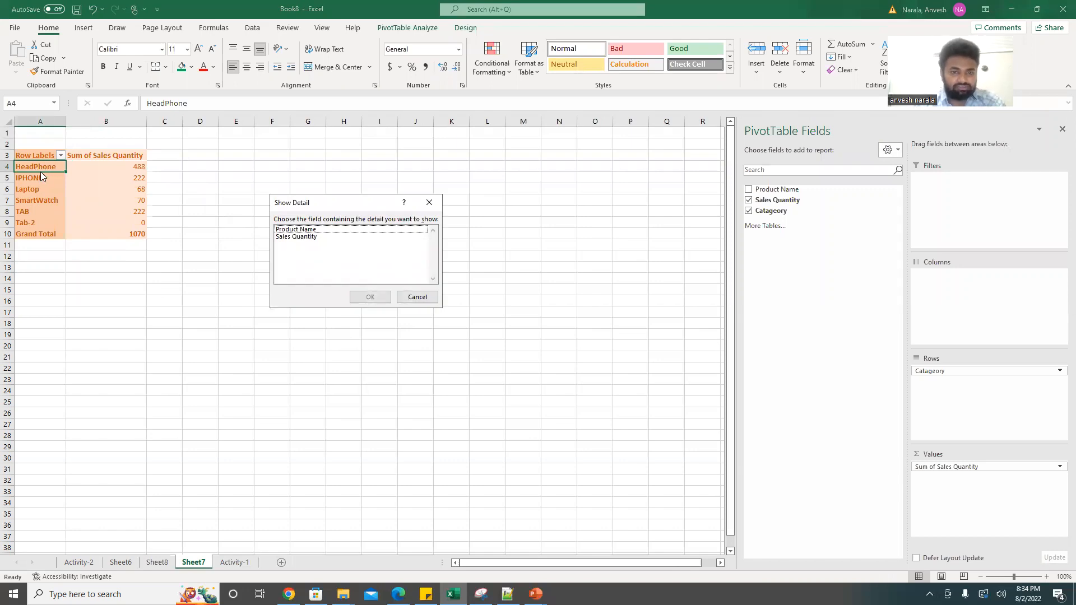
left_click(310, 231)
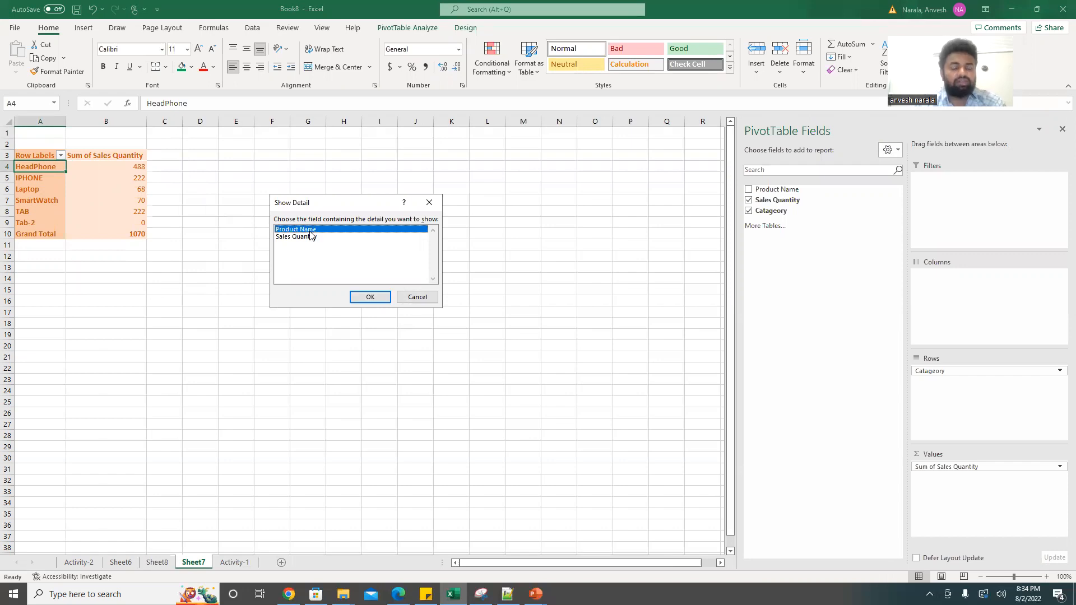
left_click(368, 295)
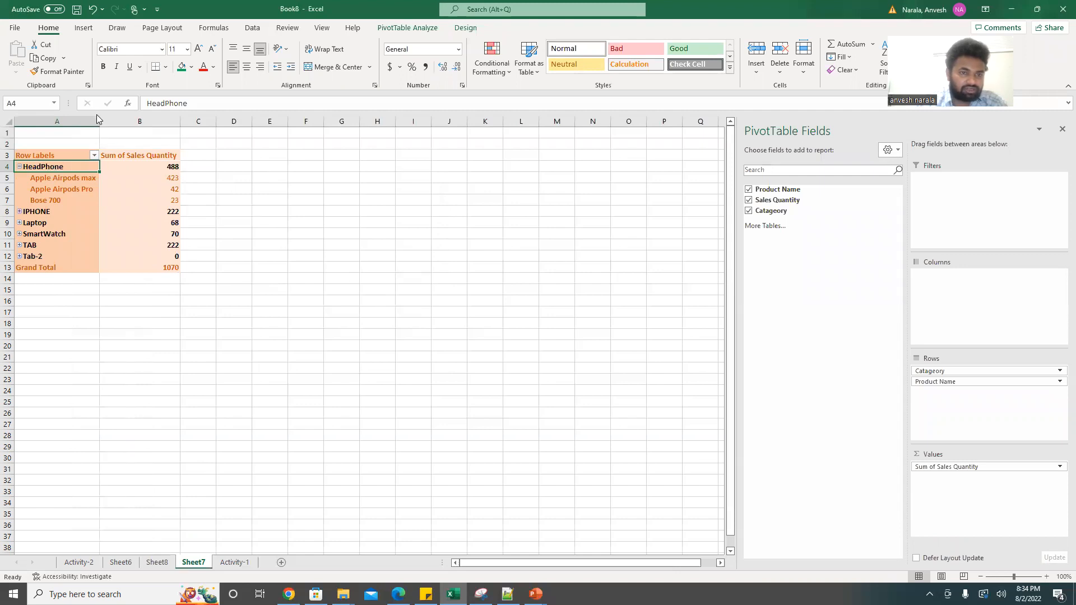
left_click_drag(98, 121, 120, 121)
left_click_drag(55, 183, 54, 201)
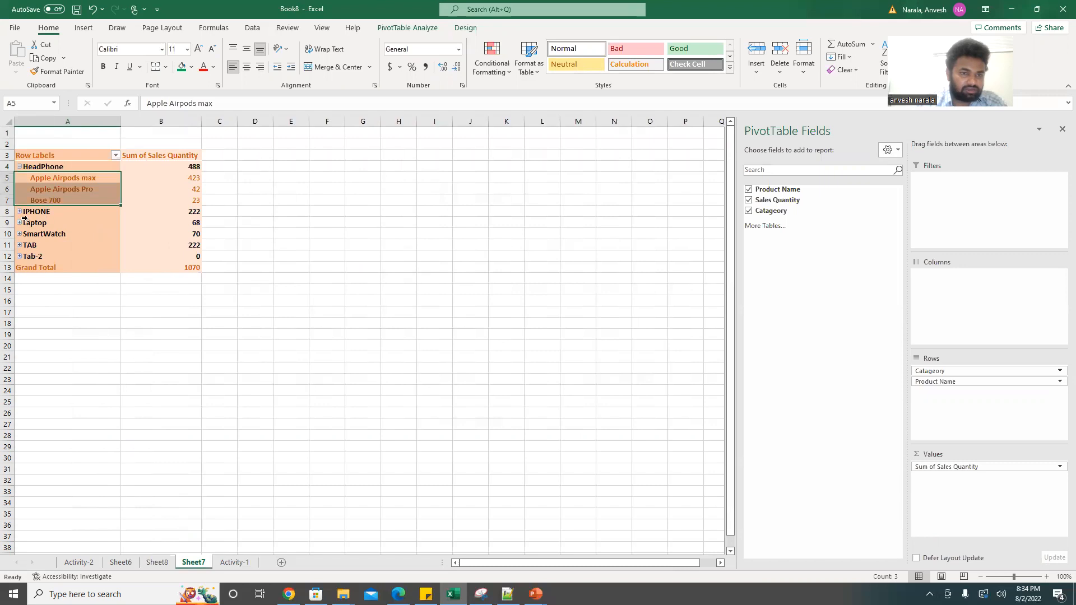
Step: Expand the IPHONE and Laptop categories to list their products
left_click(20, 212)
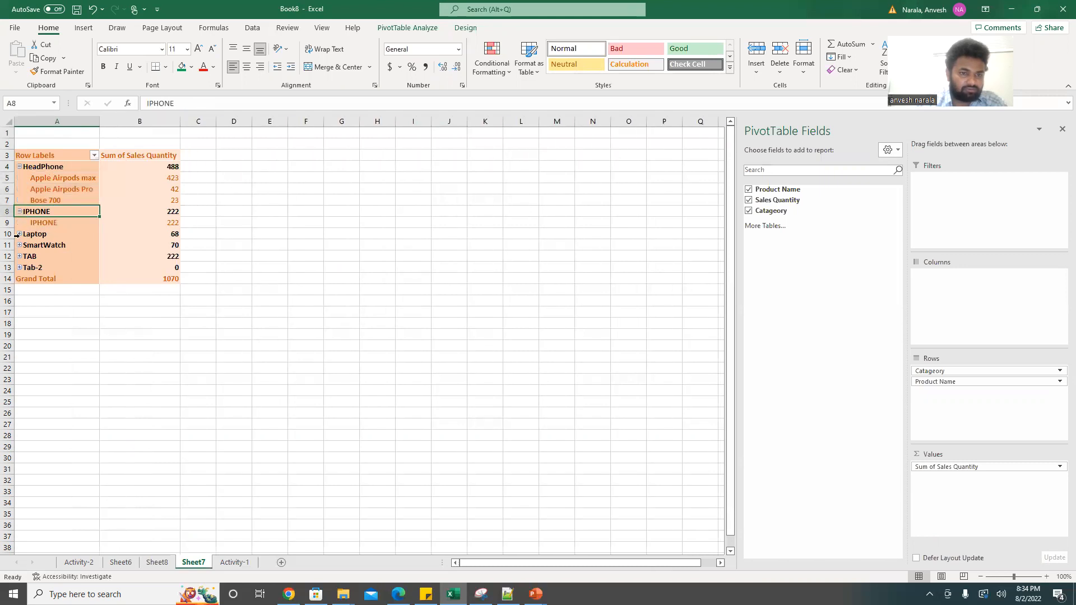
left_click(16, 235)
left_click(19, 235)
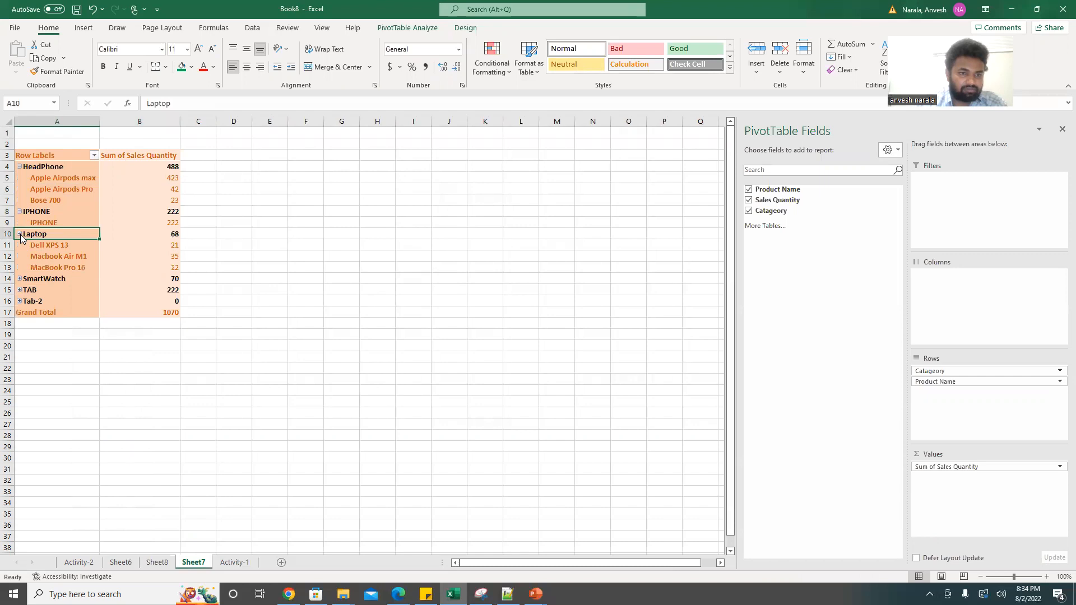
left_click_drag(35, 244, 39, 268)
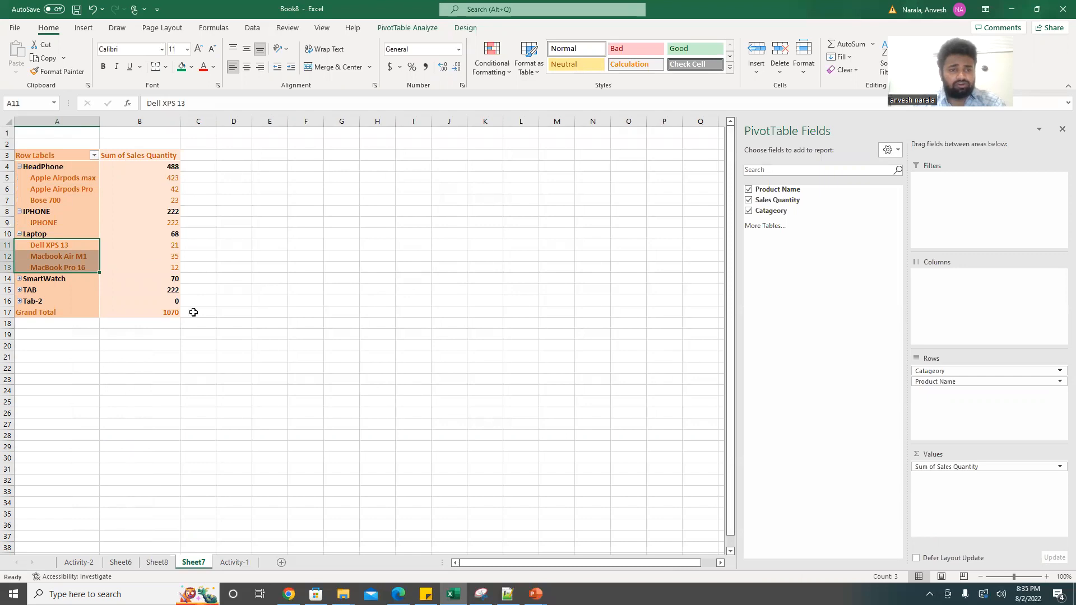
Step: Remove the Product Name field from the pivot table's rows
left_click(946, 382)
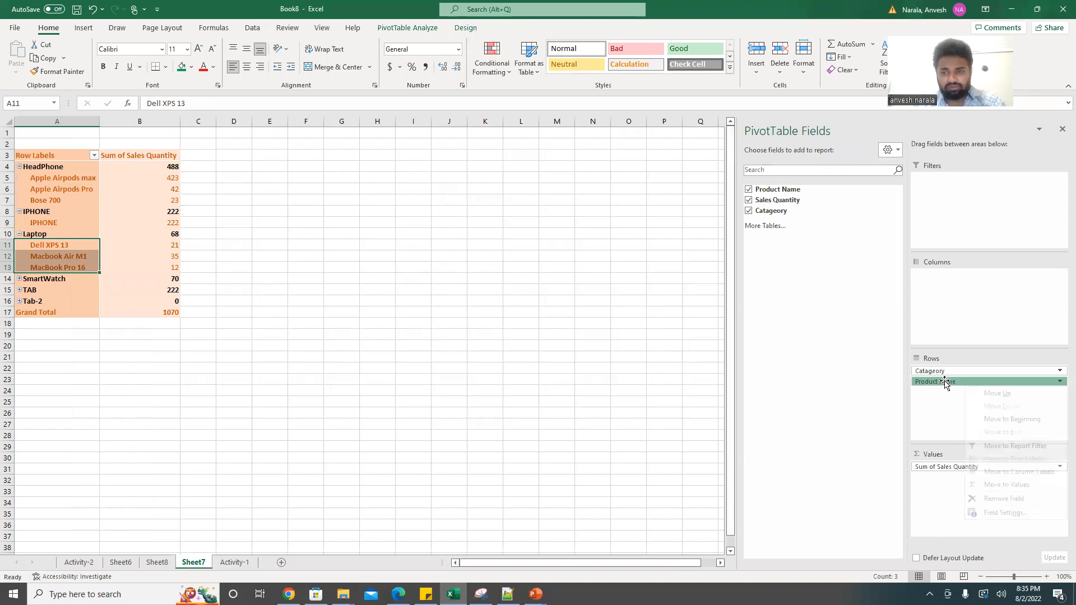
left_click_drag(946, 382, 828, 234)
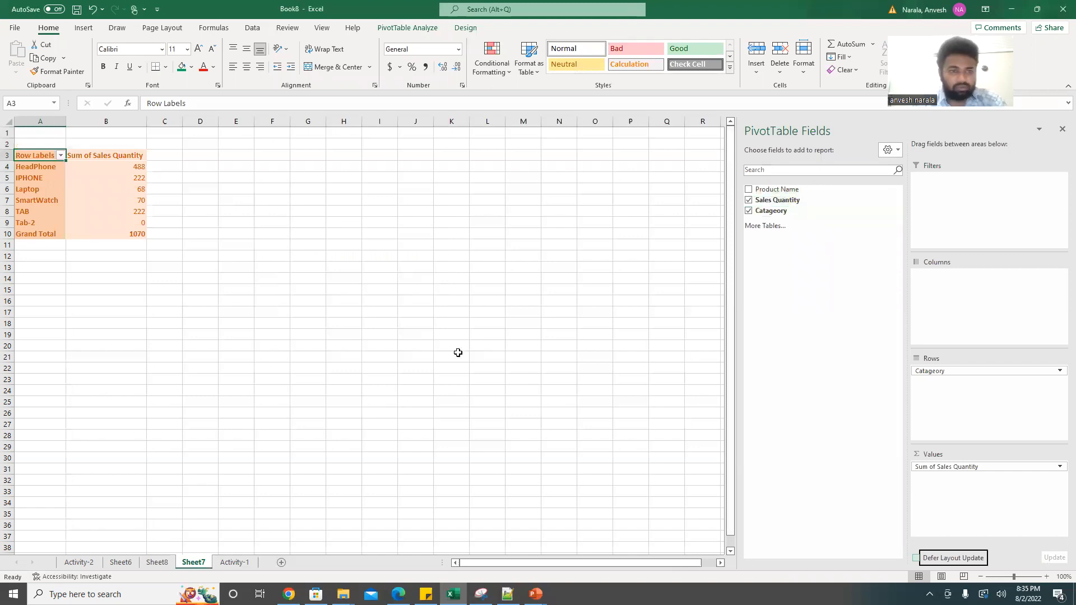
left_click(35, 248)
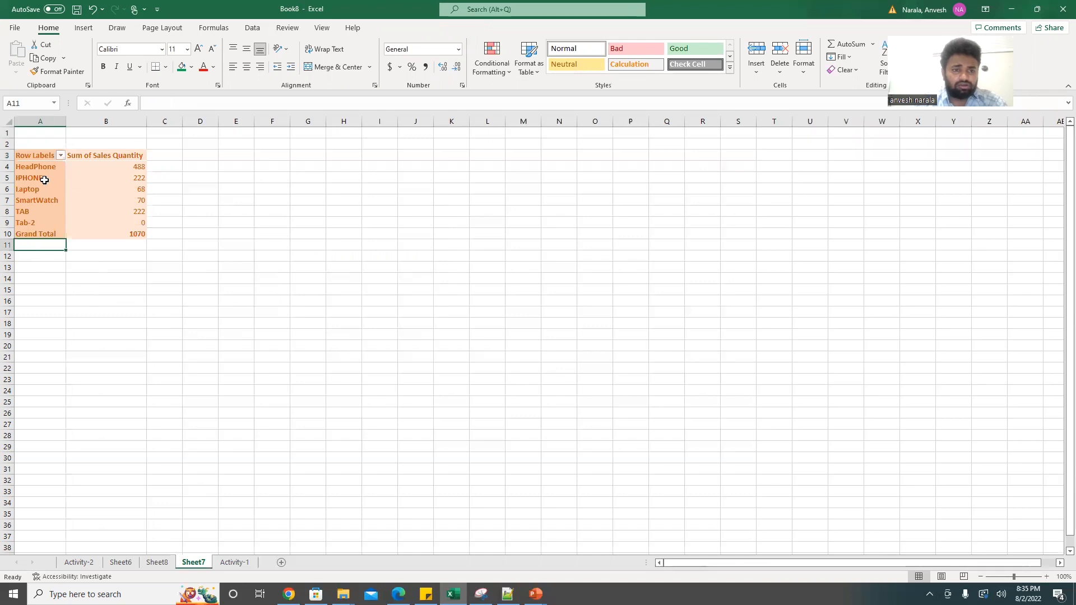
Step: Add Product Name as a report filter and filter the pivot table to Bose 700
left_click(117, 175)
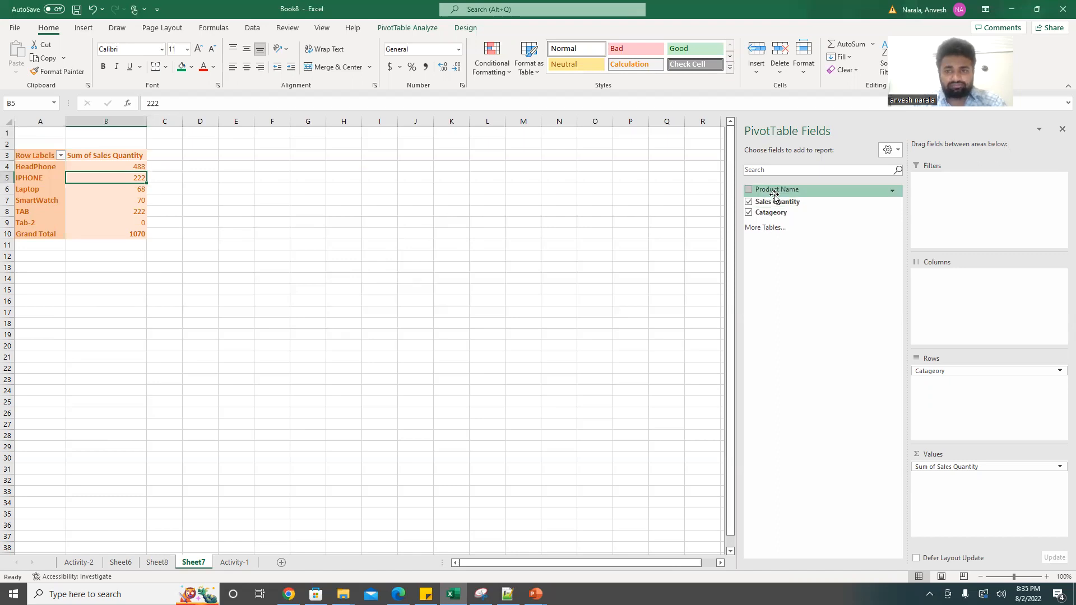
left_click_drag(775, 196, 959, 200)
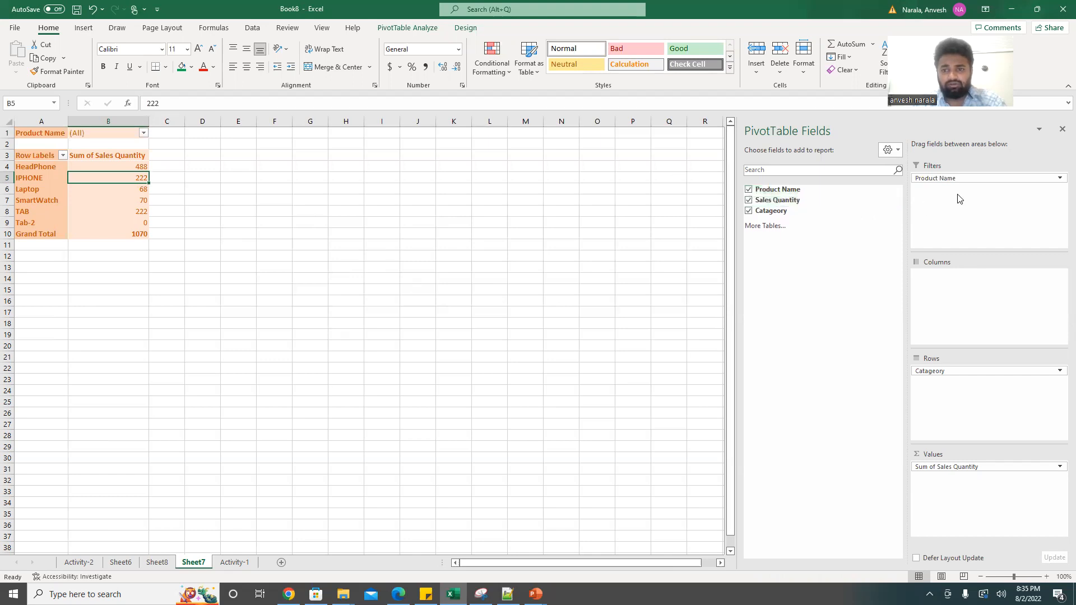
left_click(144, 134)
left_click(56, 199)
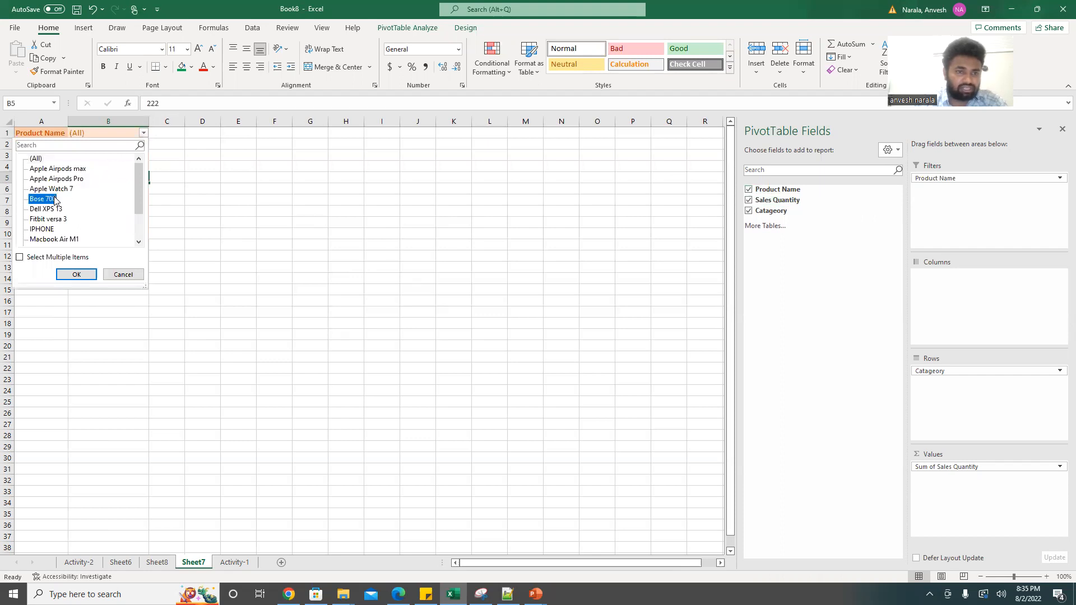
left_click(77, 276)
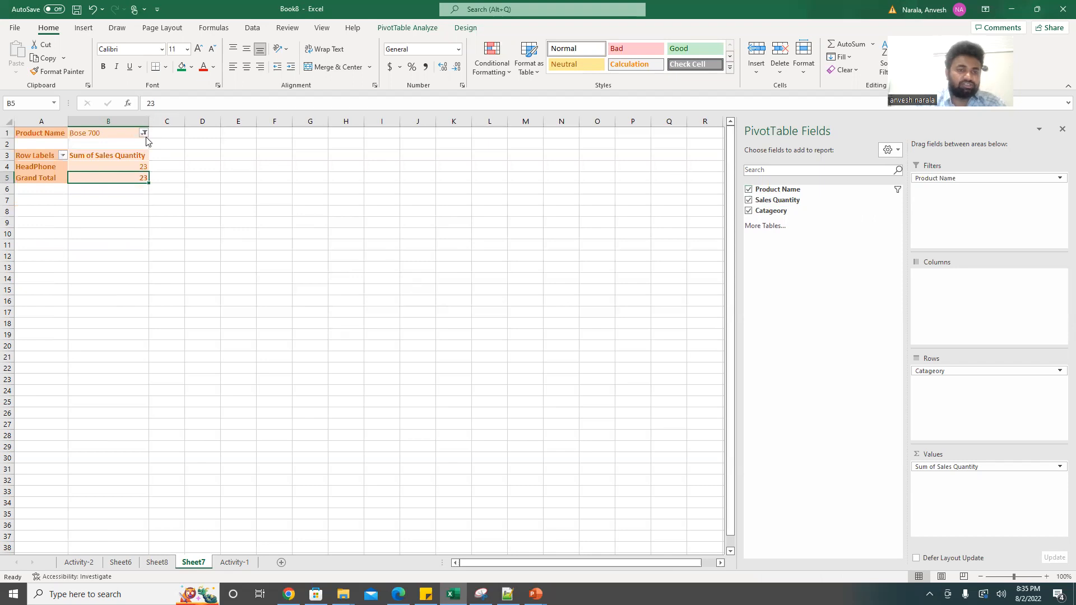
left_click_drag(32, 155, 128, 174)
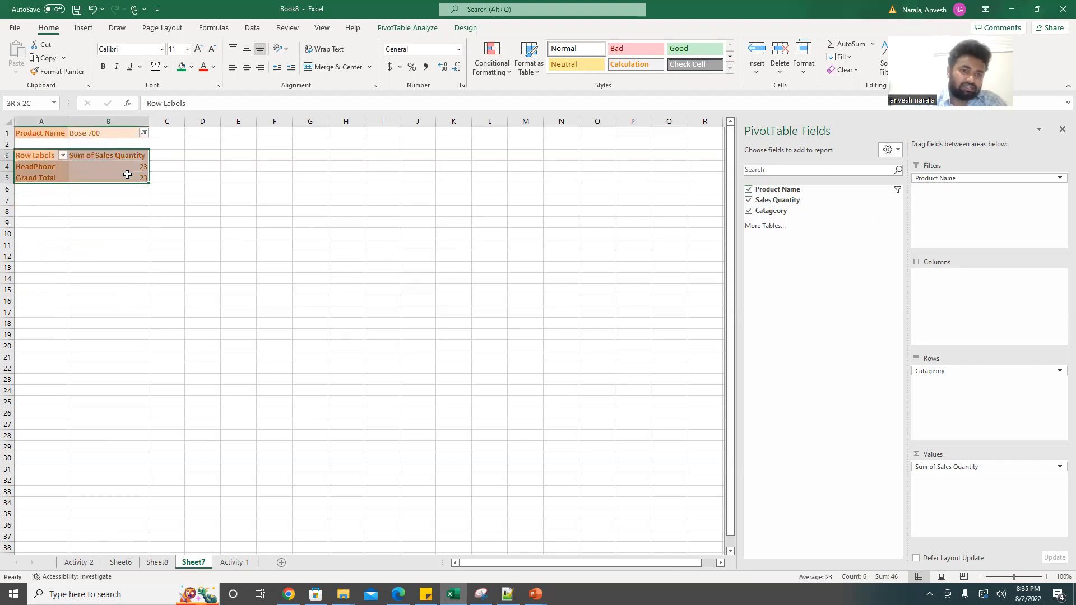
Step: Allow multiple items in the Product Name report filter and add Dell XPS 13 and Fitbit versa 3 to the selection
left_click(144, 134)
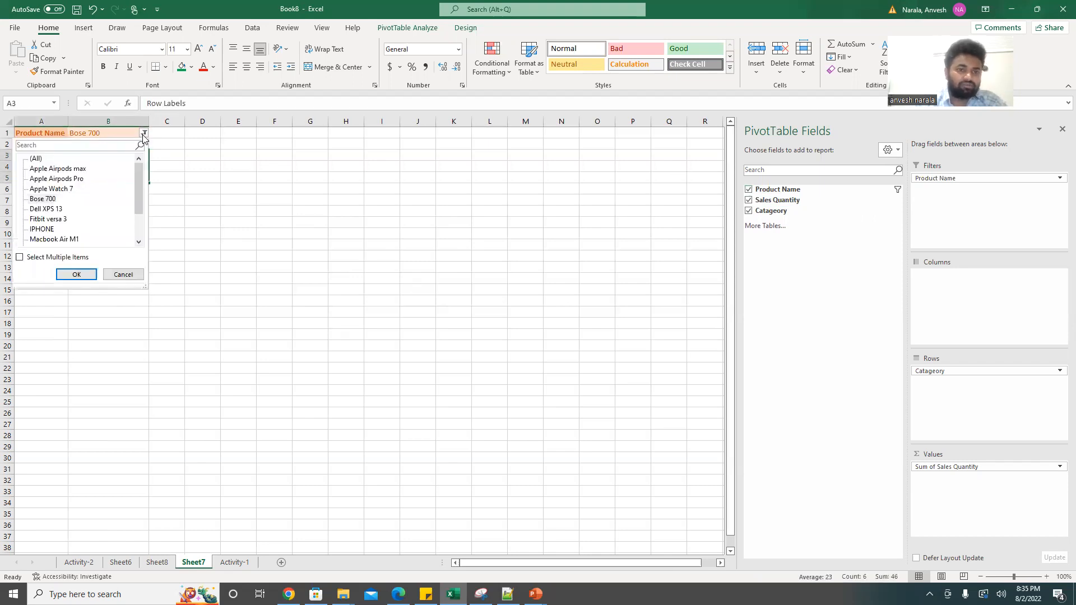
left_click(19, 257)
left_click(32, 210)
left_click(32, 219)
left_click(69, 273)
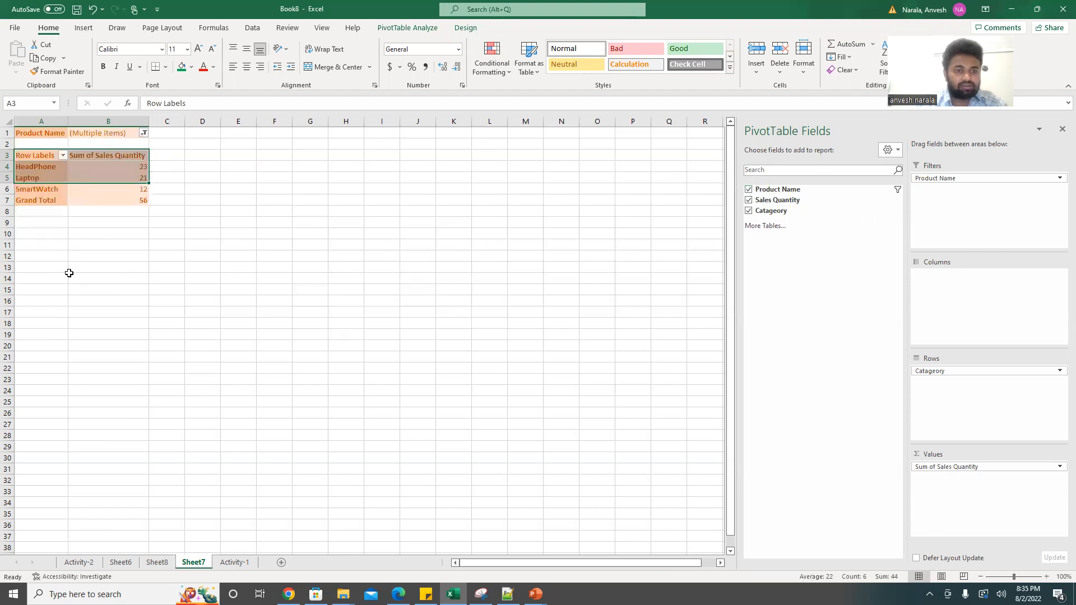
left_click(21, 167)
left_click(19, 200)
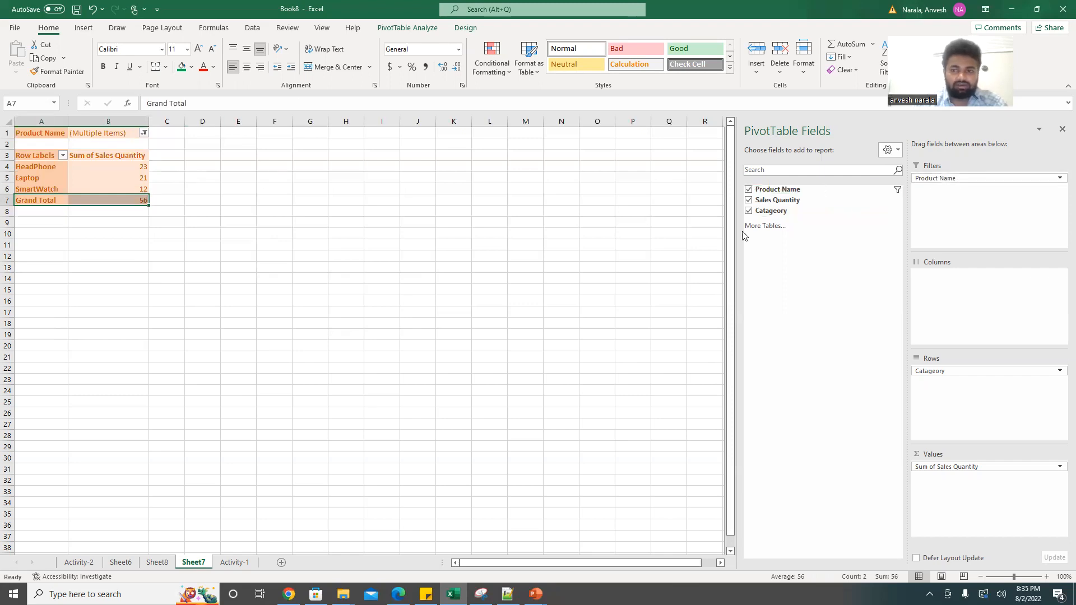
Step: Replace the Product Name report filter with a Product Name slicer placed beside the pivot table over columns F to H
left_click_drag(984, 180, 805, 190)
right_click(802, 190)
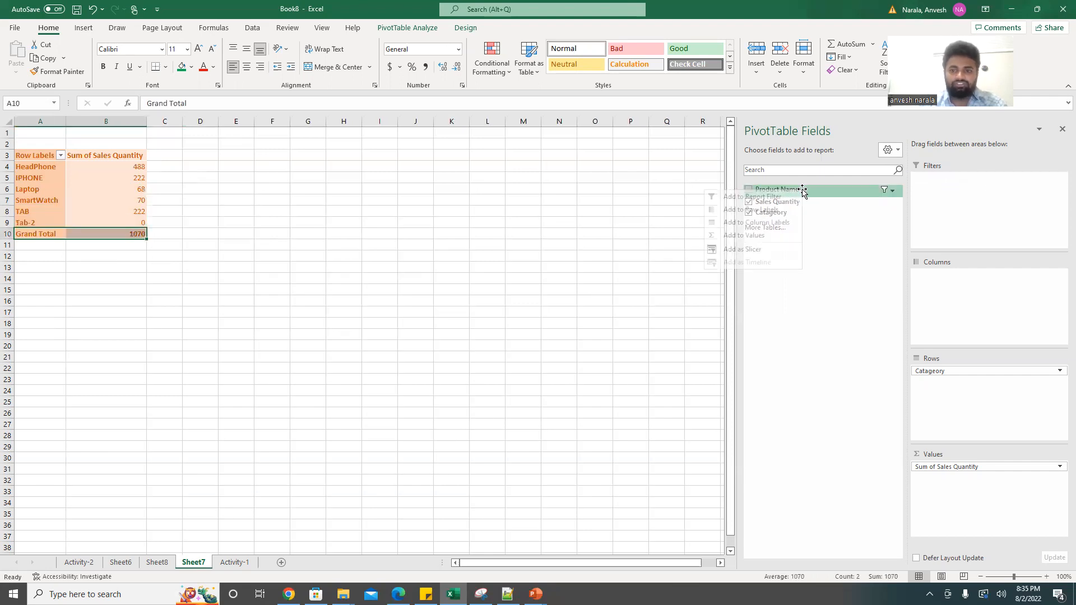
left_click(754, 250)
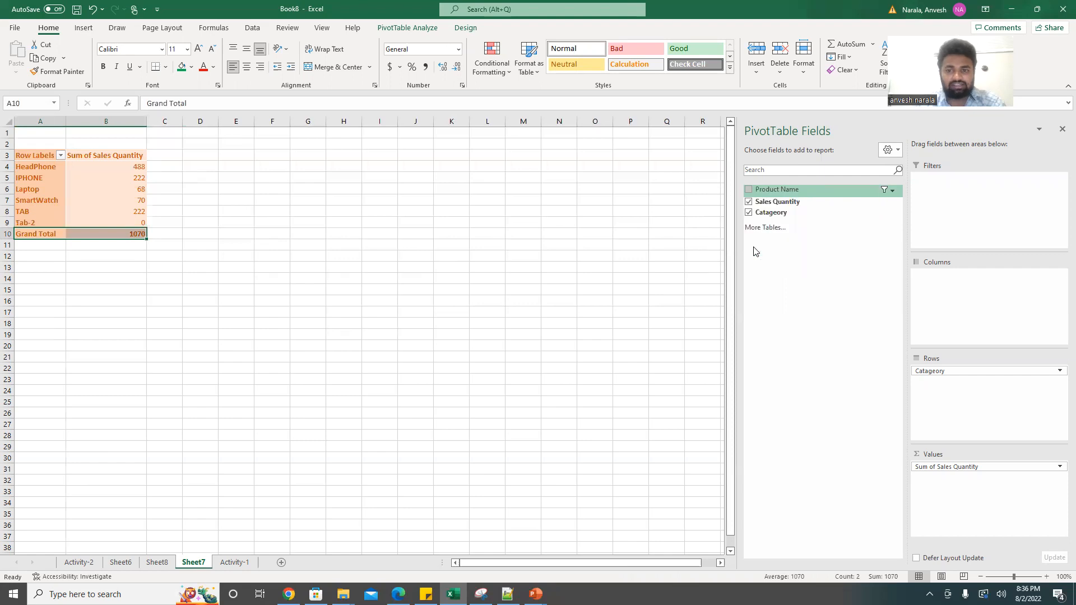
left_click_drag(368, 271, 299, 147)
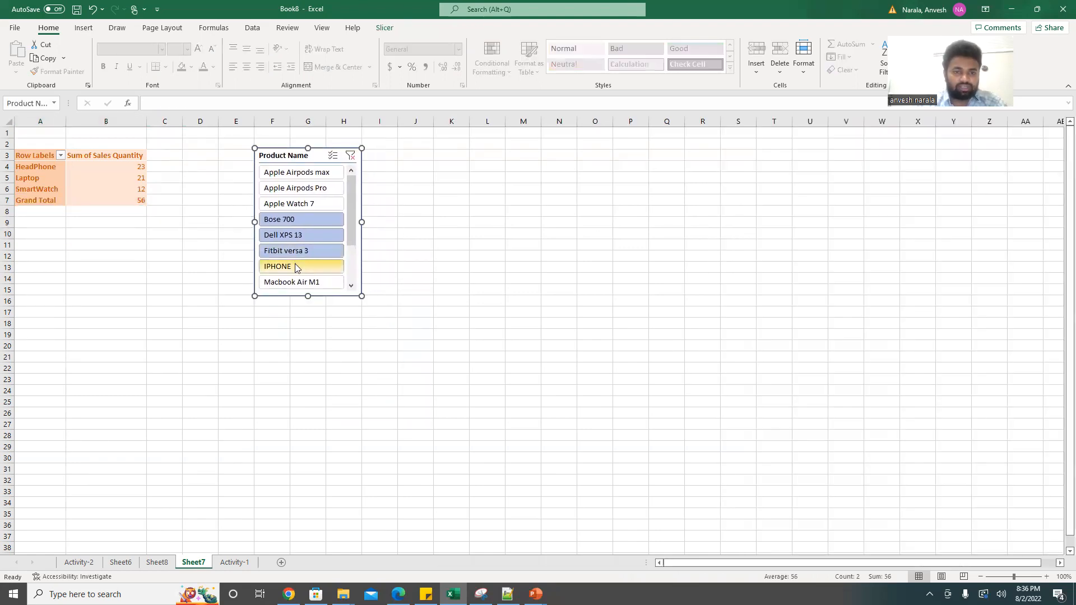
Step: Filter by single products in the slicer, trying Fitbit versa 3 and Dell XPS 13 and ending on Bose 700
left_click(295, 260)
left_click(287, 240)
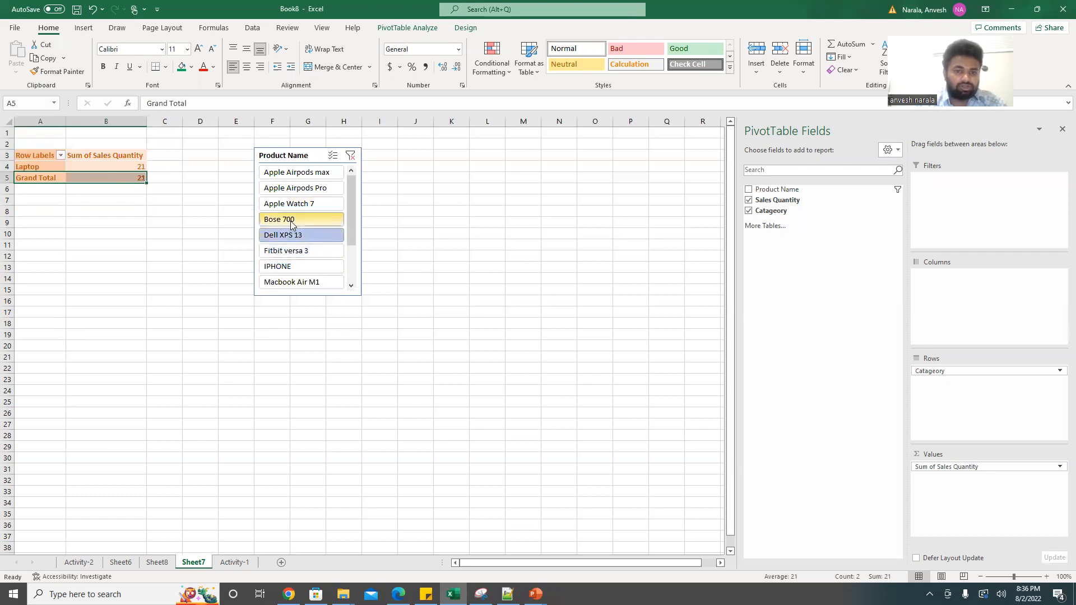
left_click(295, 219)
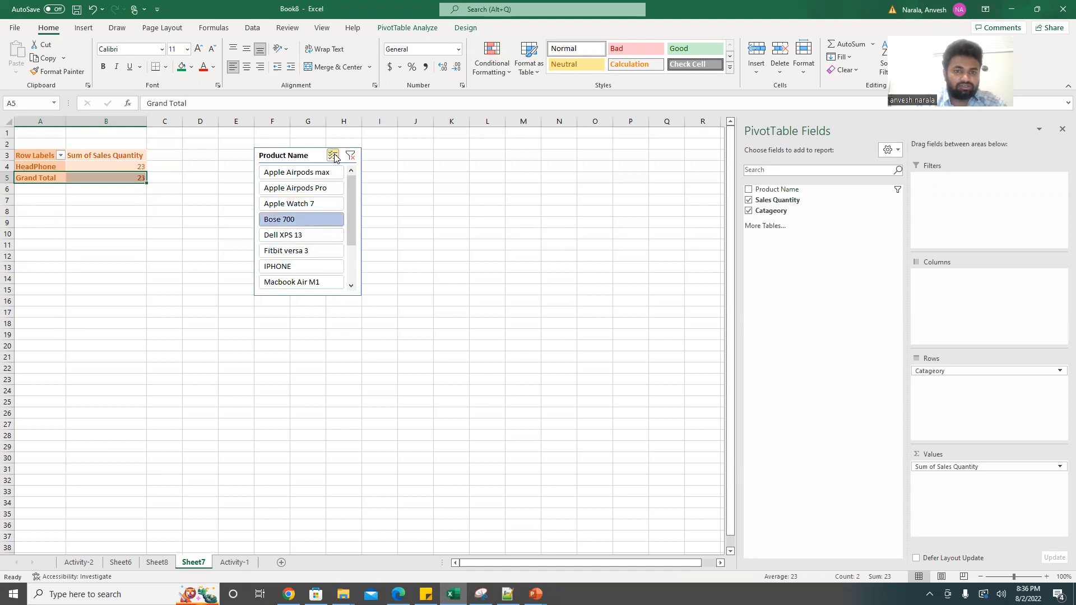
Step: Turn on the slicer's multi-select and add Dell XPS 13, Fitbit versa 3, Apple Watch 7 and Apple Airpods Pro to the selection
left_click(335, 157)
left_click(293, 236)
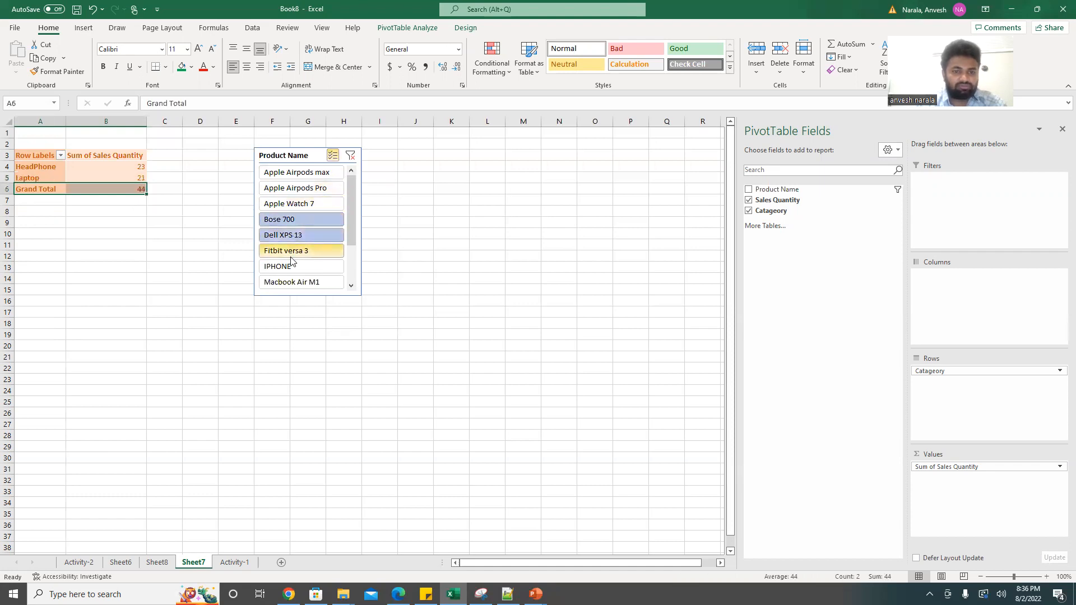
left_click(291, 257)
left_click(292, 206)
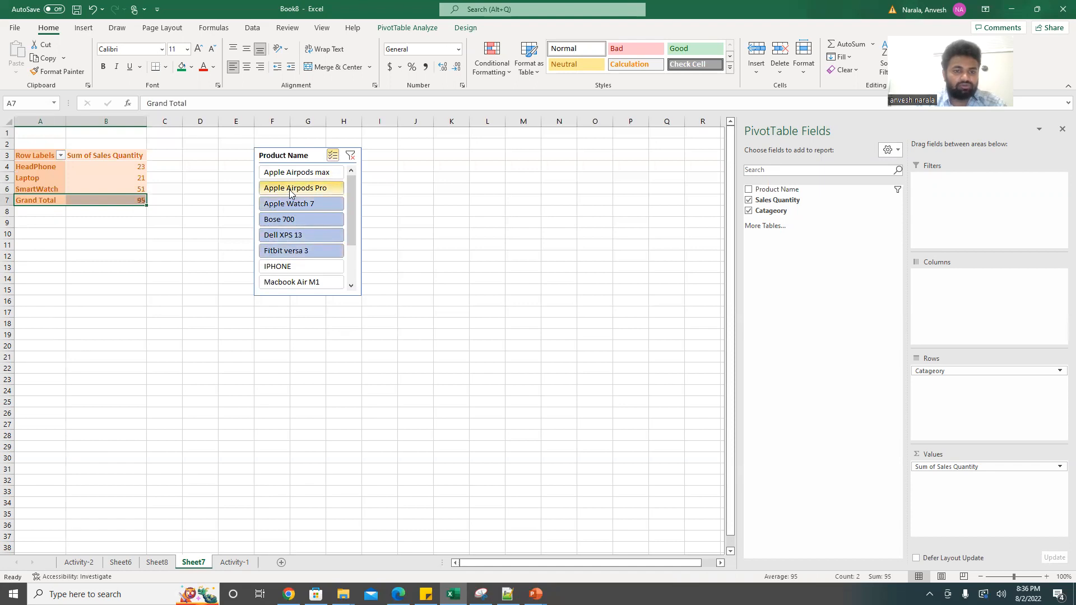
left_click(291, 190)
left_click(129, 223)
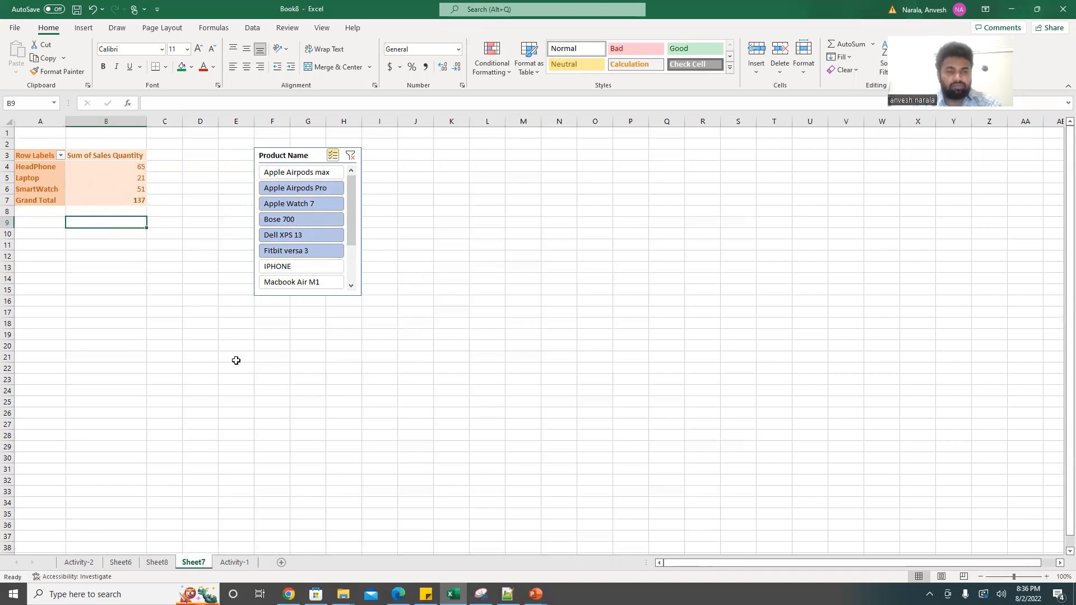
key("alt+Tab")
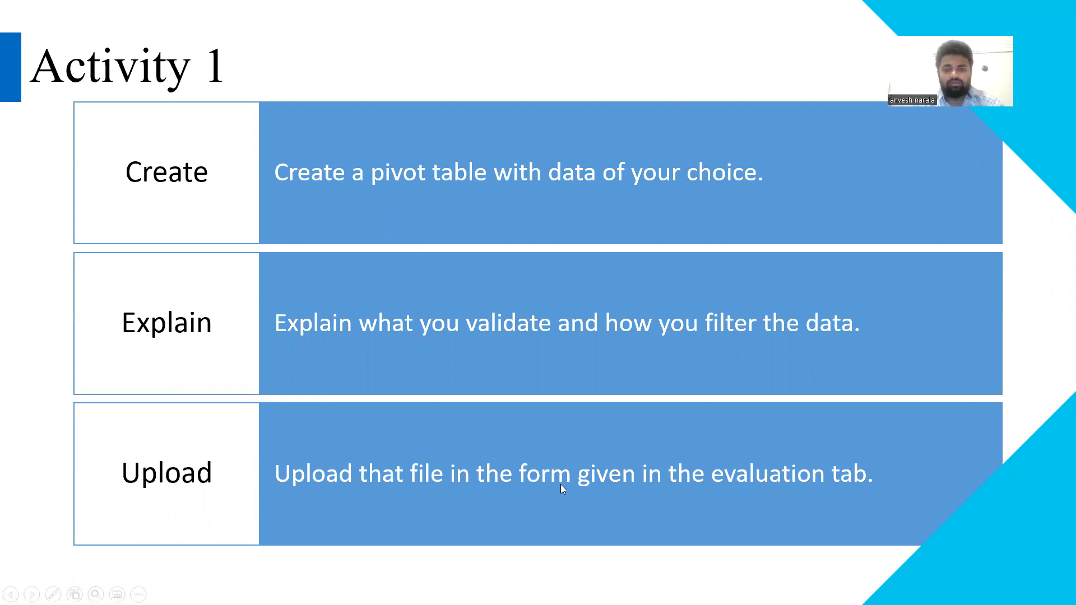
left_click(722, 481)
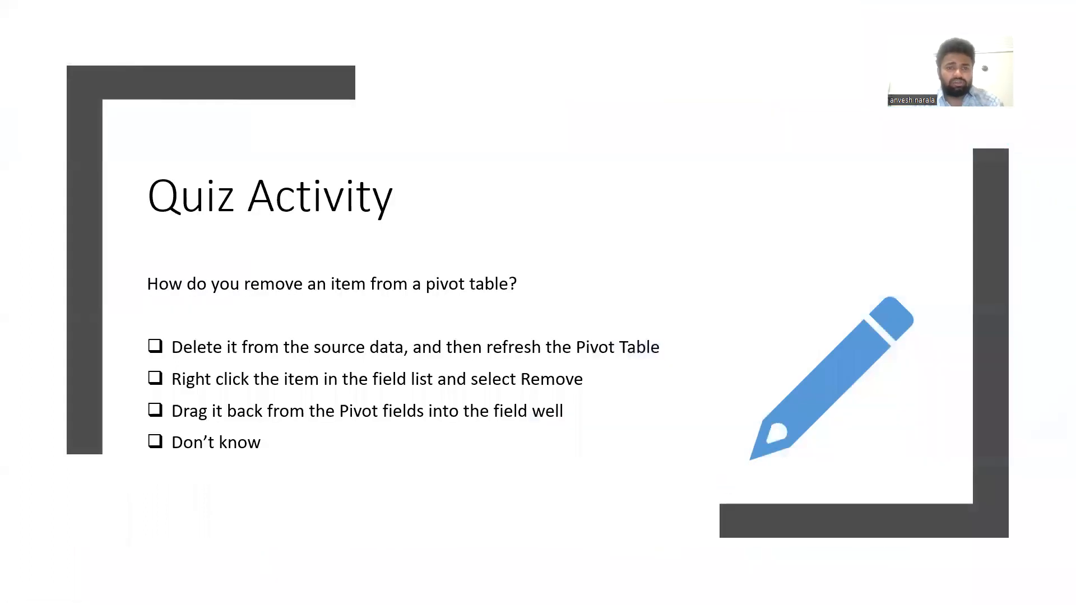